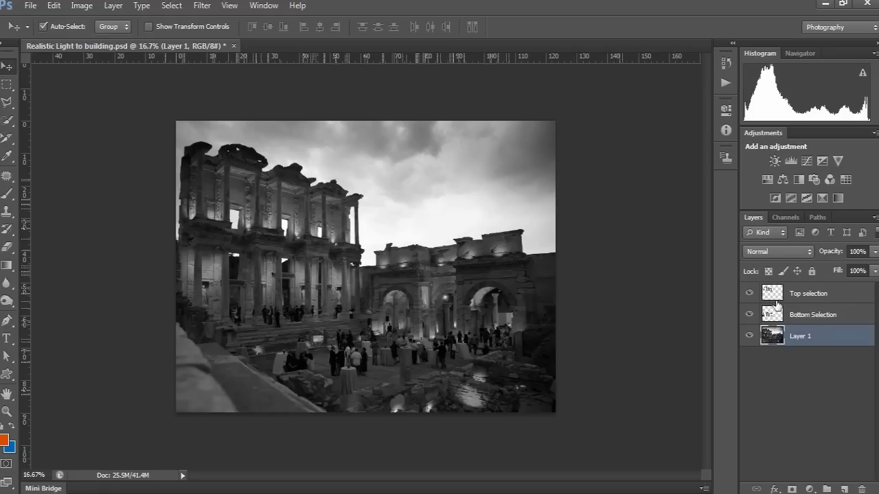
Load the outlines of the Top selection and Bottom Selection layers in turn to examine the areas they cover, then deselect.
{"action": "left_click", "coordinate": [775, 295]}
{"action": "left_click", "coordinate": [773, 294], "text": "ctrl"}
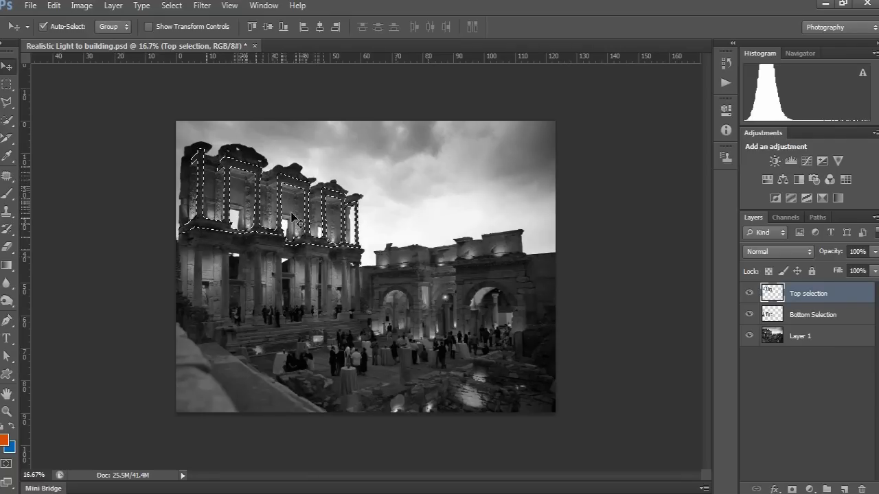
{"action": "left_click", "coordinate": [772, 314], "text": "ctrl"}
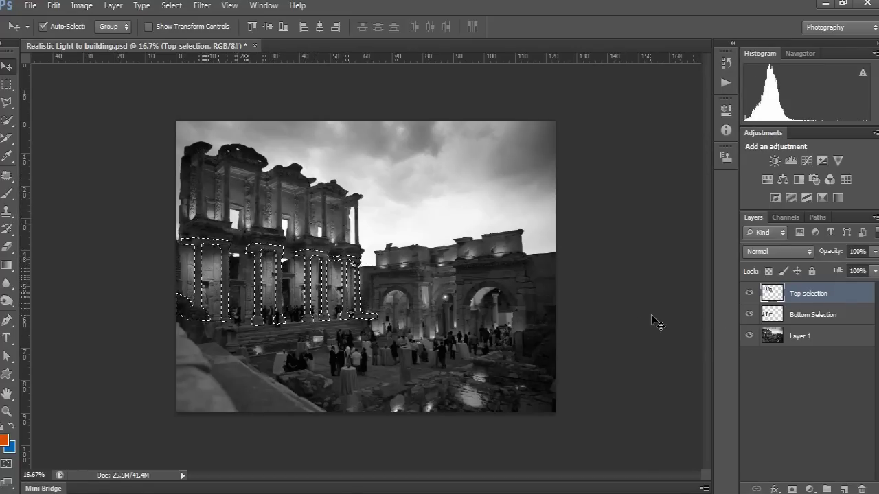
{"action": "key", "text": "ctrl+d"}
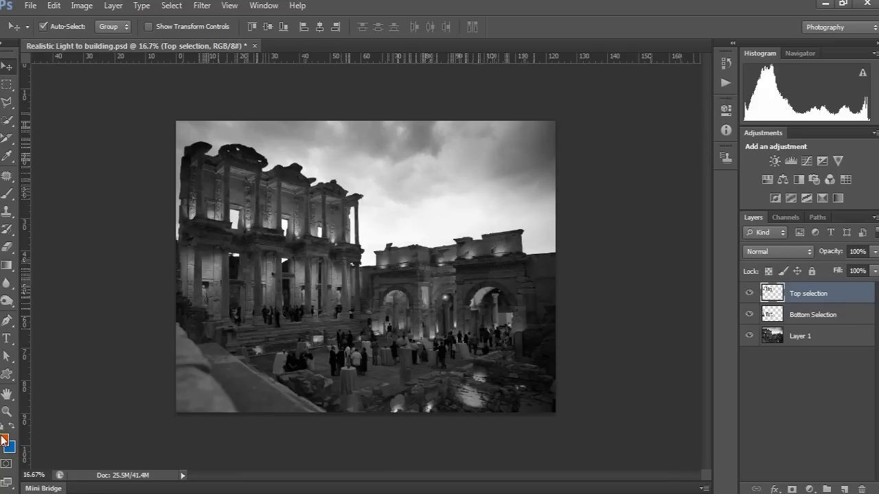
Make the blue swatch the foreground colour and check its hex code, 0264b6, in the Color Picker.
{"action": "key", "text": "x"}
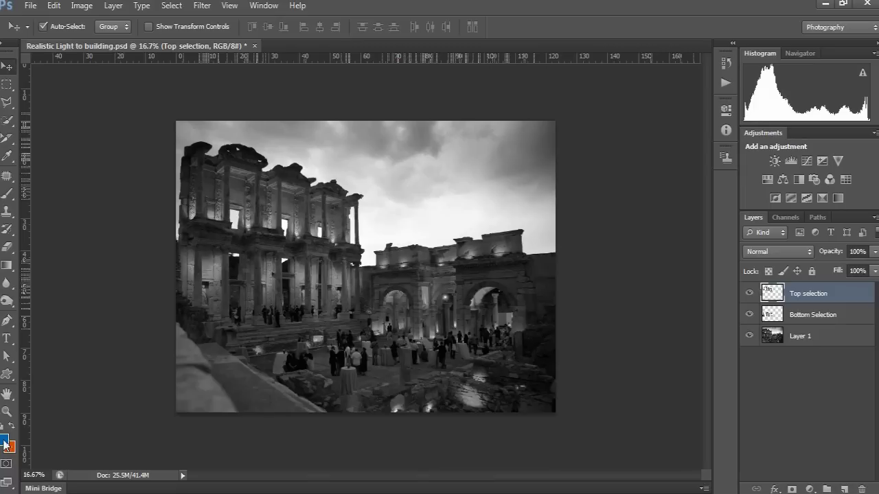
{"action": "left_click", "coordinate": [5, 445]}
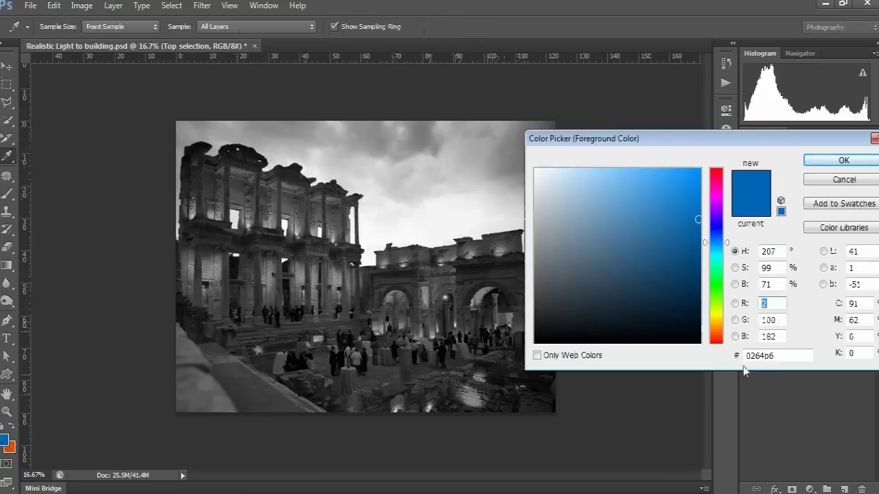
{"action": "double_click", "coordinate": [770, 355]}
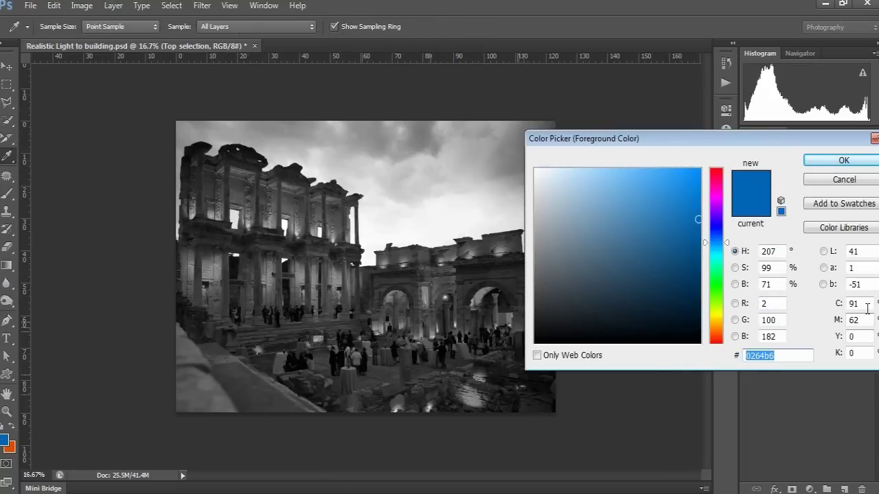
{"action": "left_click", "coordinate": [844, 161]}
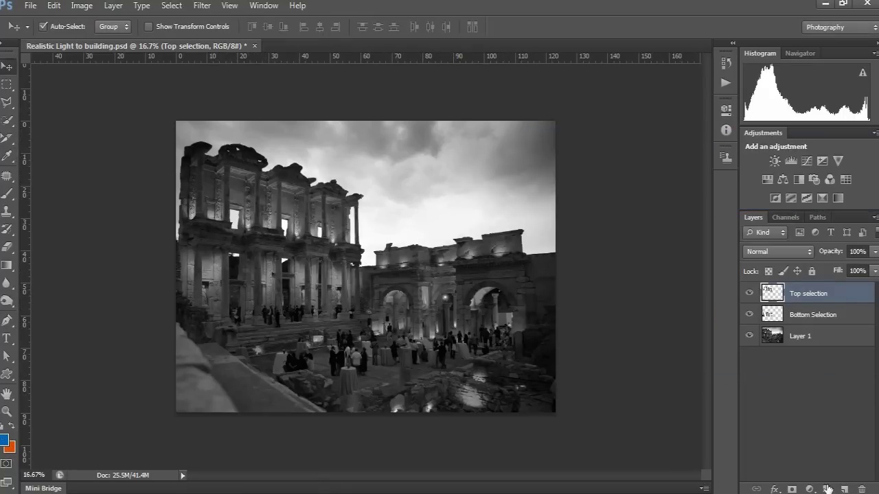
Create a new layer on top of the stack and set up the Brush tool at 50% opacity.
{"action": "left_click", "coordinate": [844, 489]}
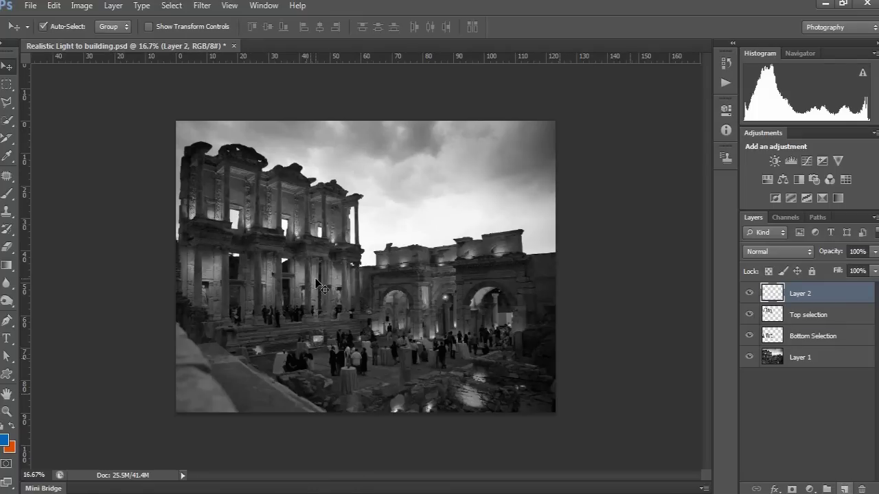
{"action": "key", "text": "b"}
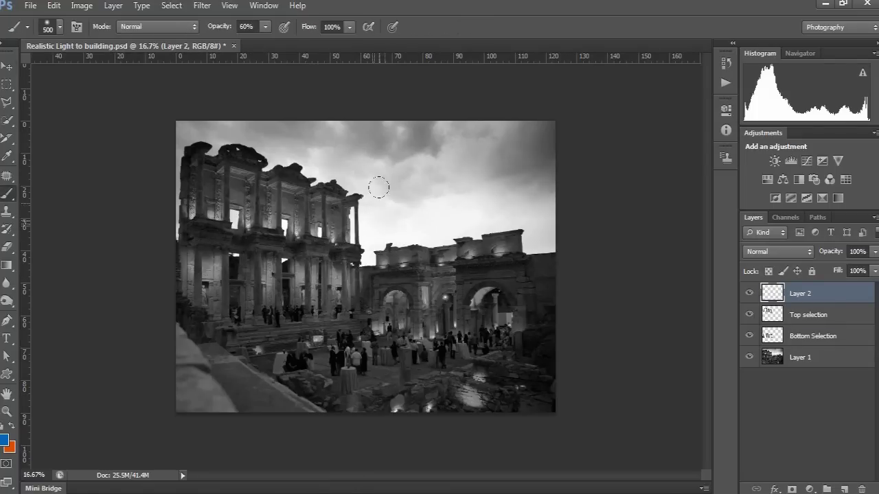
{"action": "left_click", "coordinate": [255, 26]}
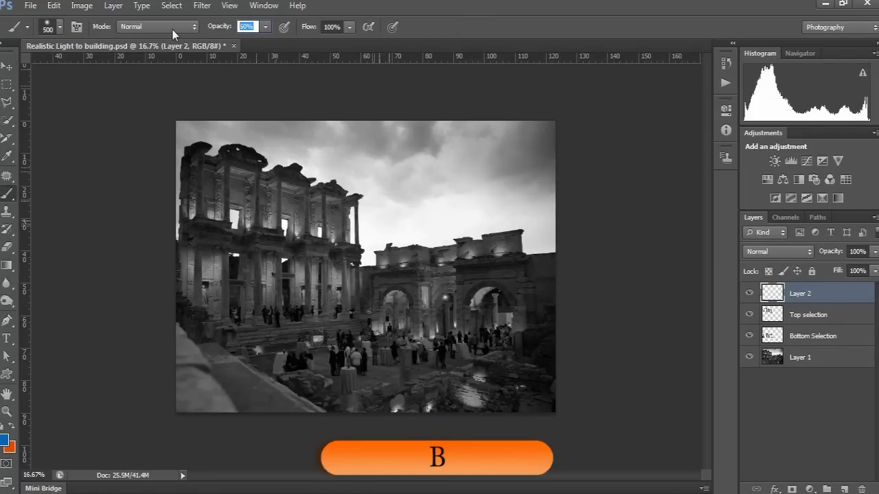
{"action": "type", "text": "5"}
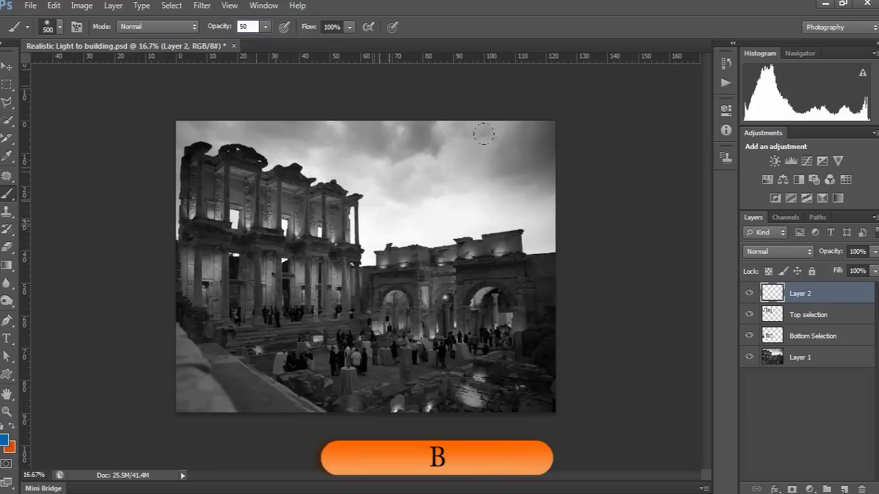
Paint blue across the upper part of the sky with a soft brush of size 700.
{"action": "left_click", "coordinate": [527, 126]}
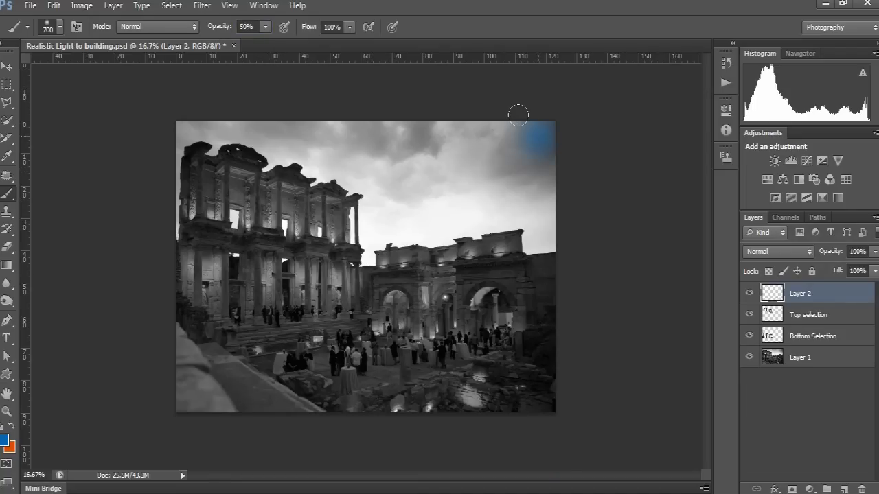
{"action": "left_click_drag", "start_coordinate": [517, 114], "coordinate": [171, 79]}
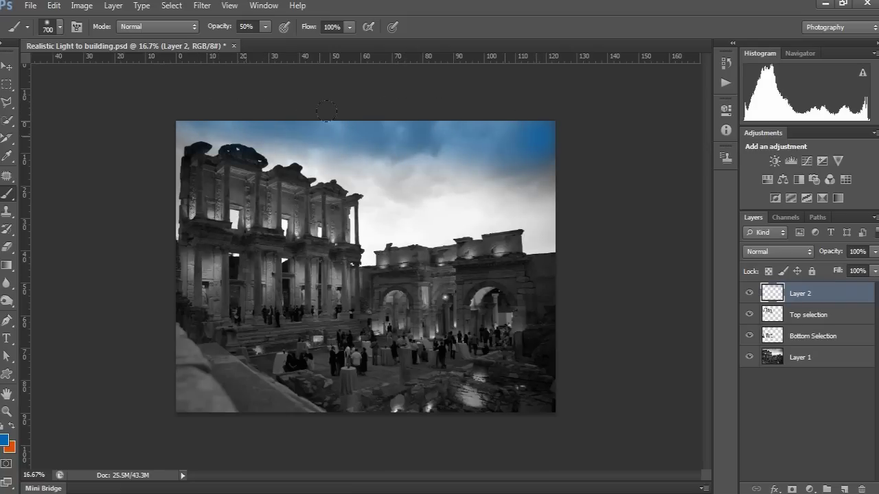
{"action": "mouse_move", "coordinate": [297, 106]}
{"action": "left_mouse_down"}
{"action": "mouse_move", "coordinate": [429, 138]}
{"action": "mouse_move", "coordinate": [373, 145]}
{"action": "mouse_move", "coordinate": [498, 161]}
{"action": "mouse_move", "coordinate": [534, 160]}
{"action": "mouse_move", "coordinate": [423, 114]}
{"action": "mouse_move", "coordinate": [526, 114]}
{"action": "left_mouse_up"}
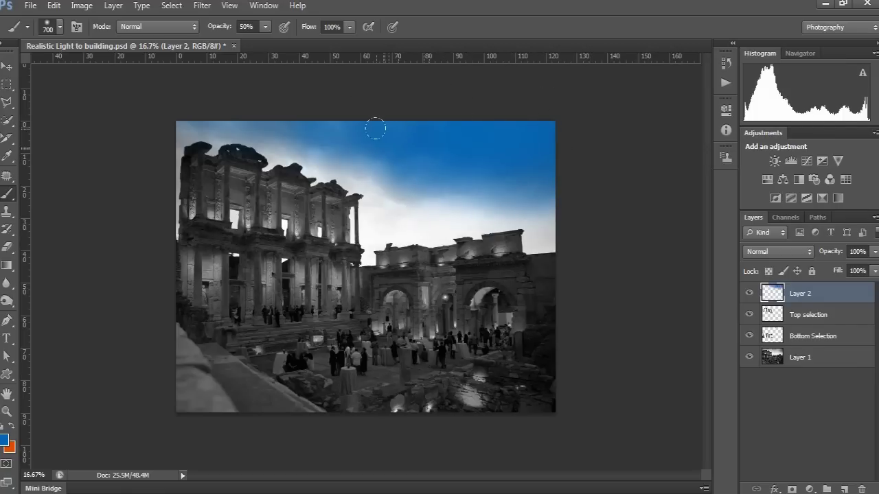
Reduce the brush size to 400 and paint the remaining sky blue down to the rooflines of both ruins.
{"action": "key", "text": "bracketleft"}
{"action": "key", "text": "bracketleft"}
{"action": "key", "text": "bracketleft"}
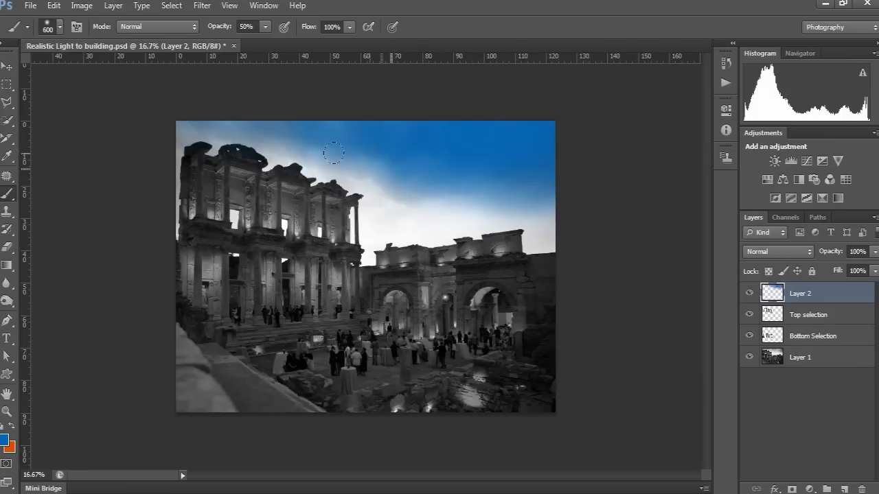
{"action": "mouse_move", "coordinate": [317, 148]}
{"action": "left_mouse_down"}
{"action": "mouse_move", "coordinate": [365, 160]}
{"action": "mouse_move", "coordinate": [365, 202]}
{"action": "mouse_move", "coordinate": [399, 214]}
{"action": "mouse_move", "coordinate": [500, 208]}
{"action": "mouse_move", "coordinate": [547, 220]}
{"action": "mouse_move", "coordinate": [497, 193]}
{"action": "mouse_move", "coordinate": [402, 184]}
{"action": "mouse_move", "coordinate": [252, 127]}
{"action": "mouse_move", "coordinate": [158, 109]}
{"action": "left_mouse_up"}
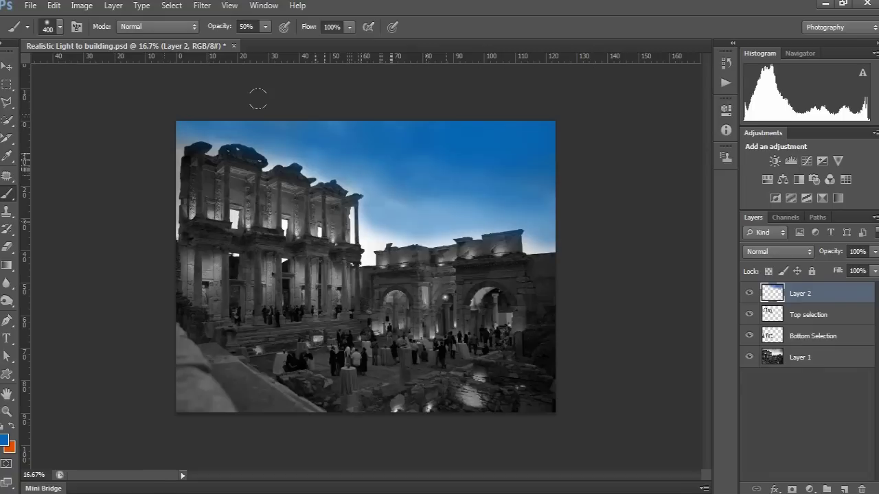
{"action": "mouse_move", "coordinate": [371, 221]}
{"action": "left_mouse_down"}
{"action": "mouse_move", "coordinate": [386, 197]}
{"action": "mouse_move", "coordinate": [492, 198]}
{"action": "mouse_move", "coordinate": [406, 198]}
{"action": "mouse_move", "coordinate": [387, 186]}
{"action": "mouse_move", "coordinate": [480, 183]}
{"action": "mouse_move", "coordinate": [404, 171]}
{"action": "mouse_move", "coordinate": [552, 168]}
{"action": "mouse_move", "coordinate": [467, 180]}
{"action": "mouse_move", "coordinate": [507, 188]}
{"action": "mouse_move", "coordinate": [460, 196]}
{"action": "mouse_move", "coordinate": [579, 196]}
{"action": "mouse_move", "coordinate": [426, 193]}
{"action": "mouse_move", "coordinate": [364, 164]}
{"action": "mouse_move", "coordinate": [322, 110]}
{"action": "mouse_move", "coordinate": [433, 170]}
{"action": "mouse_move", "coordinate": [410, 167]}
{"action": "mouse_move", "coordinate": [424, 141]}
{"action": "mouse_move", "coordinate": [387, 127]}
{"action": "left_mouse_up"}
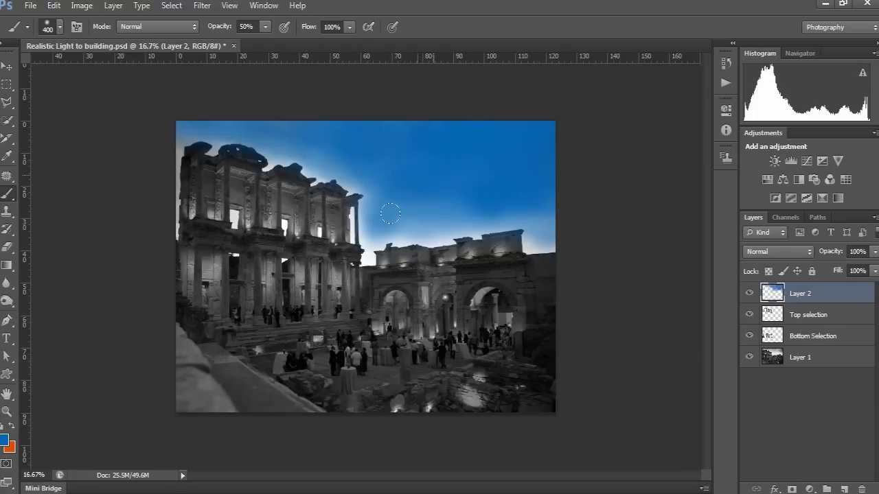
{"action": "mouse_move", "coordinate": [398, 208]}
{"action": "left_mouse_down"}
{"action": "mouse_move", "coordinate": [528, 193]}
{"action": "mouse_move", "coordinate": [583, 200]}
{"action": "mouse_move", "coordinate": [426, 147]}
{"action": "left_mouse_up"}
{"action": "mouse_move", "coordinate": [385, 193]}
{"action": "left_mouse_down"}
{"action": "mouse_move", "coordinate": [539, 146]}
{"action": "mouse_move", "coordinate": [540, 129]}
{"action": "mouse_move", "coordinate": [444, 155]}
{"action": "mouse_move", "coordinate": [320, 145]}
{"action": "mouse_move", "coordinate": [349, 164]}
{"action": "left_mouse_up"}
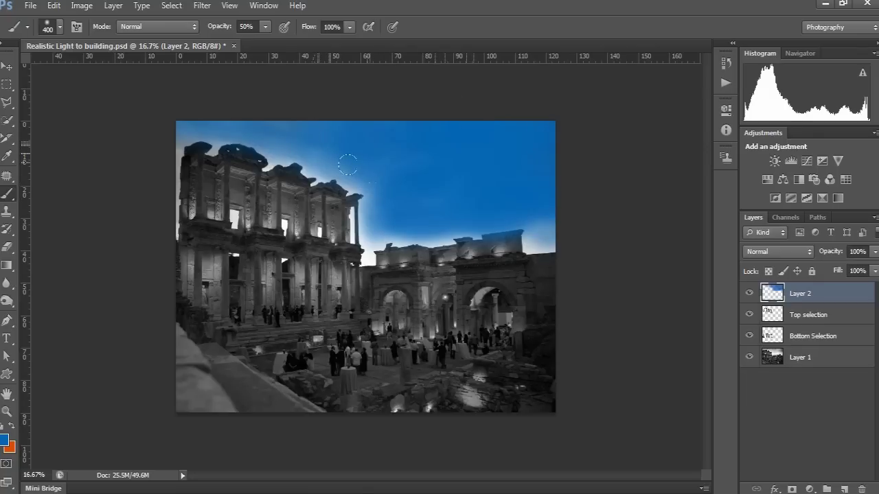
{"action": "mouse_move", "coordinate": [314, 153]}
{"action": "left_mouse_down"}
{"action": "mouse_move", "coordinate": [172, 133]}
{"action": "mouse_move", "coordinate": [326, 149]}
{"action": "left_mouse_up"}
{"action": "mouse_move", "coordinate": [530, 204]}
{"action": "left_mouse_down"}
{"action": "mouse_move", "coordinate": [543, 237]}
{"action": "mouse_move", "coordinate": [557, 223]}
{"action": "left_mouse_up"}
{"action": "left_click_drag", "start_coordinate": [367, 232], "coordinate": [356, 177]}
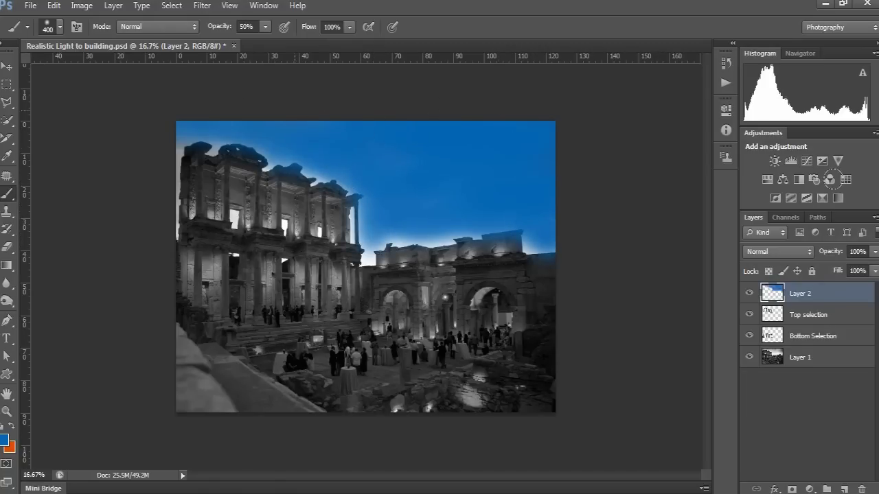
Add a layer mask to Layer 2 and lower the brush opacity to 27%.
{"action": "left_click", "coordinate": [791, 489]}
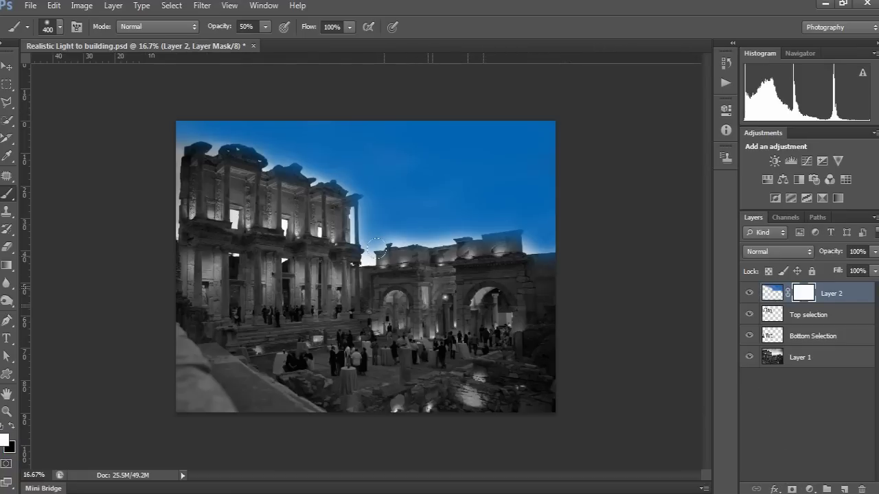
{"action": "left_click", "coordinate": [265, 26]}
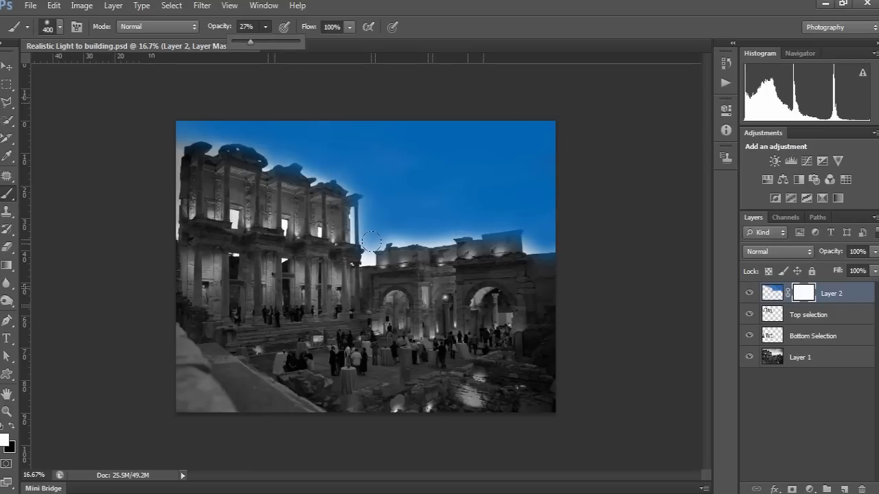
{"action": "left_click", "coordinate": [388, 256]}
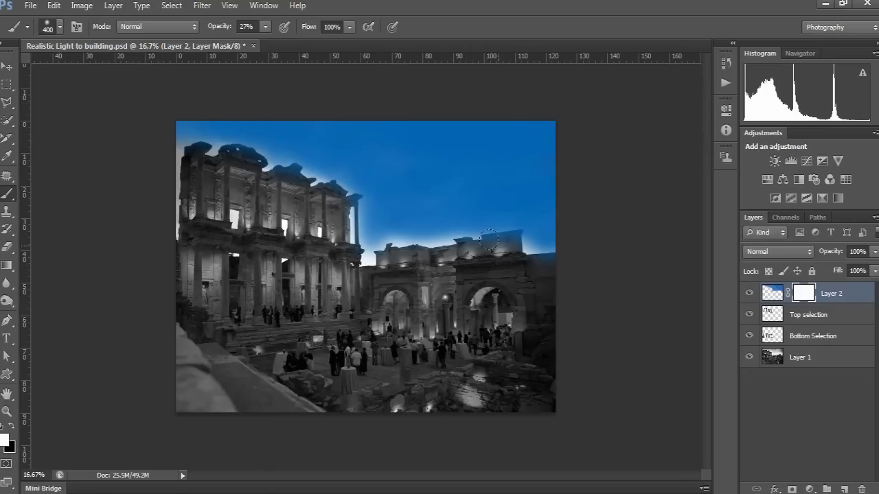
Paint black on Layer 2's mask along the upper edges of both buildings to remove the blue spill.
{"action": "key", "text": "x"}
{"action": "mouse_move", "coordinate": [517, 239]}
{"action": "left_mouse_down"}
{"action": "mouse_move", "coordinate": [475, 235]}
{"action": "mouse_move", "coordinate": [561, 256]}
{"action": "mouse_move", "coordinate": [518, 259]}
{"action": "mouse_move", "coordinate": [533, 258]}
{"action": "mouse_move", "coordinate": [494, 240]}
{"action": "left_mouse_up"}
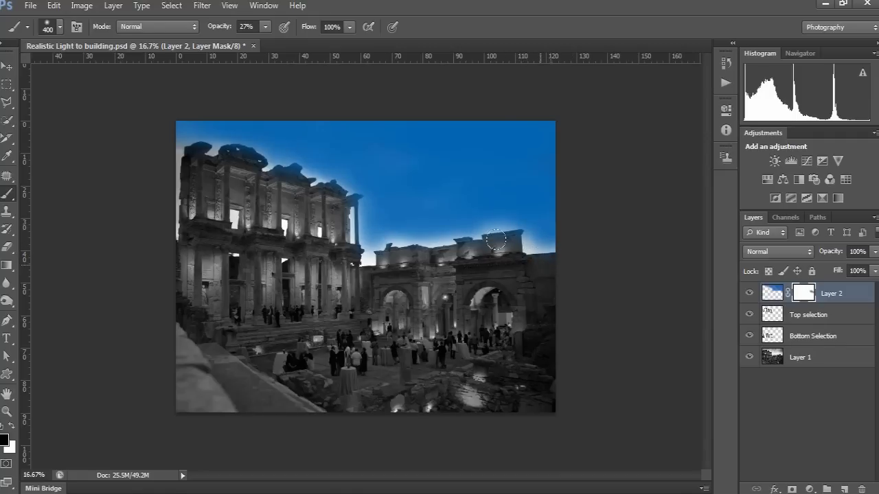
{"action": "key", "text": "x"}
{"action": "key", "text": "x"}
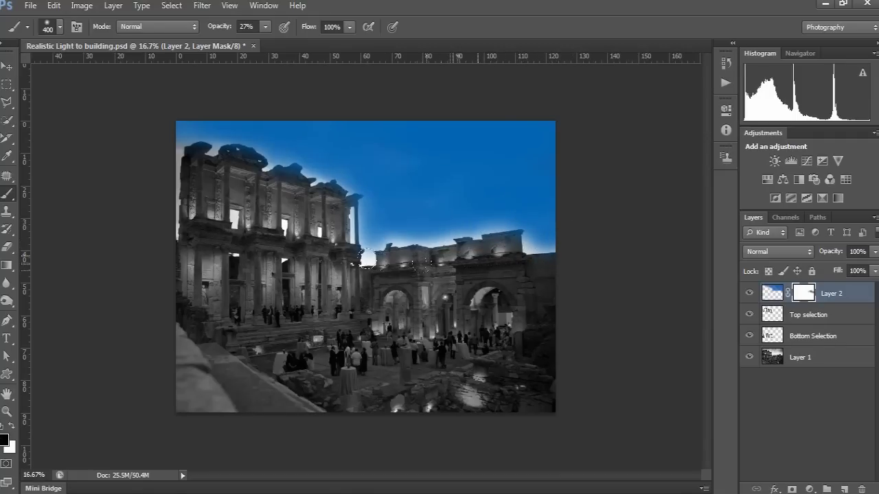
{"action": "mouse_move", "coordinate": [230, 159]}
{"action": "left_mouse_down"}
{"action": "mouse_move", "coordinate": [272, 164]}
{"action": "mouse_move", "coordinate": [297, 184]}
{"action": "mouse_move", "coordinate": [288, 180]}
{"action": "left_mouse_up"}
{"action": "key", "text": "x"}
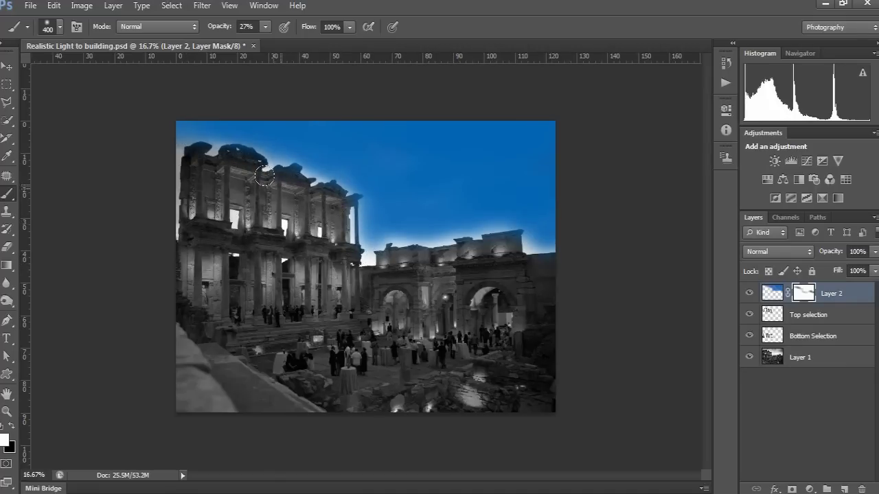
{"action": "key", "text": "x"}
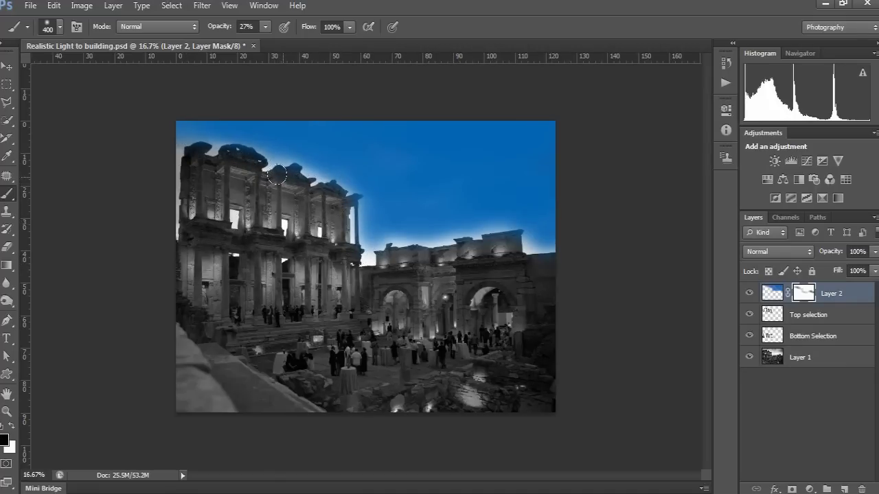
{"action": "left_click_drag", "start_coordinate": [350, 210], "coordinate": [364, 206]}
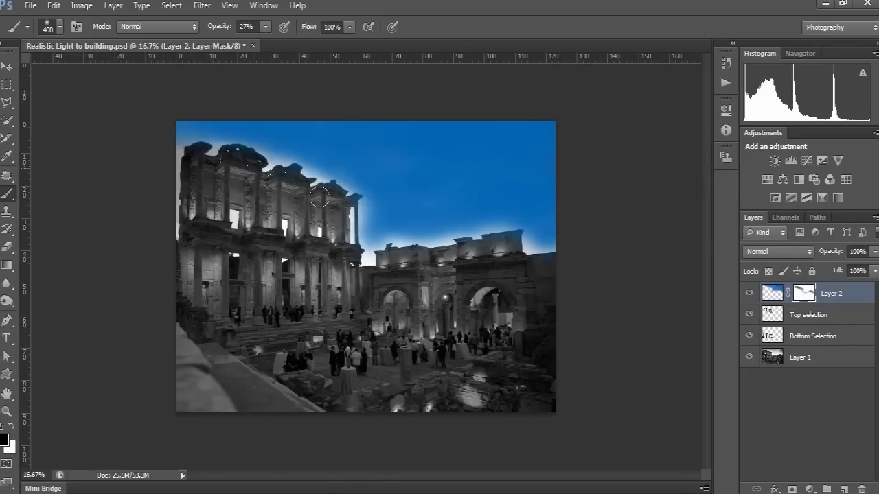
{"action": "left_click_drag", "start_coordinate": [471, 260], "coordinate": [553, 264]}
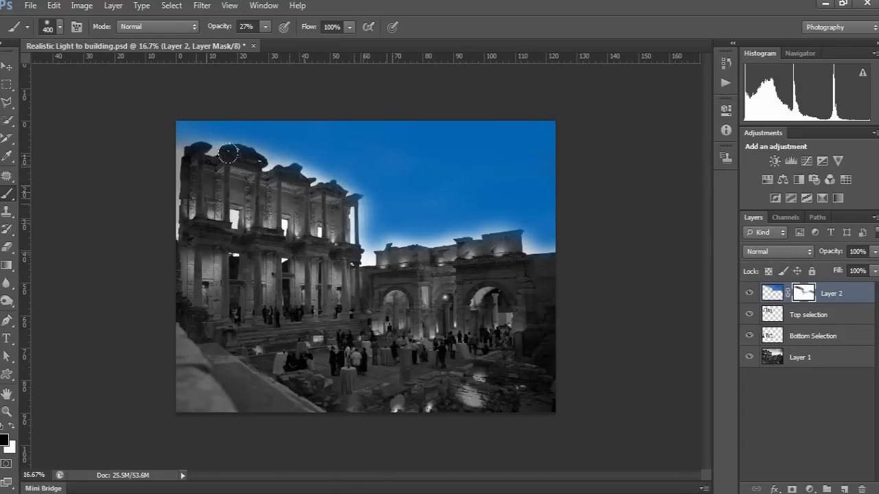
Set Layer 2's blend mode to Color and its opacity to 70%.
{"action": "left_click", "coordinate": [768, 289]}
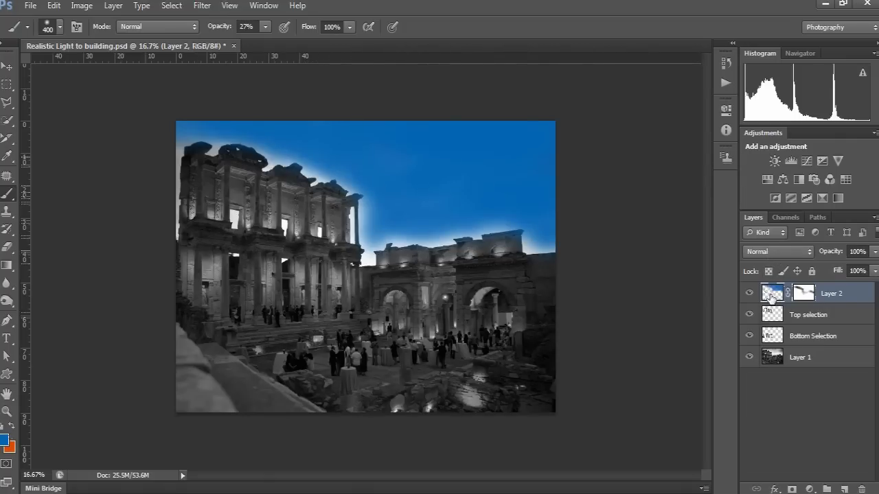
{"action": "left_click", "coordinate": [768, 253]}
{"action": "left_click", "coordinate": [755, 332]}
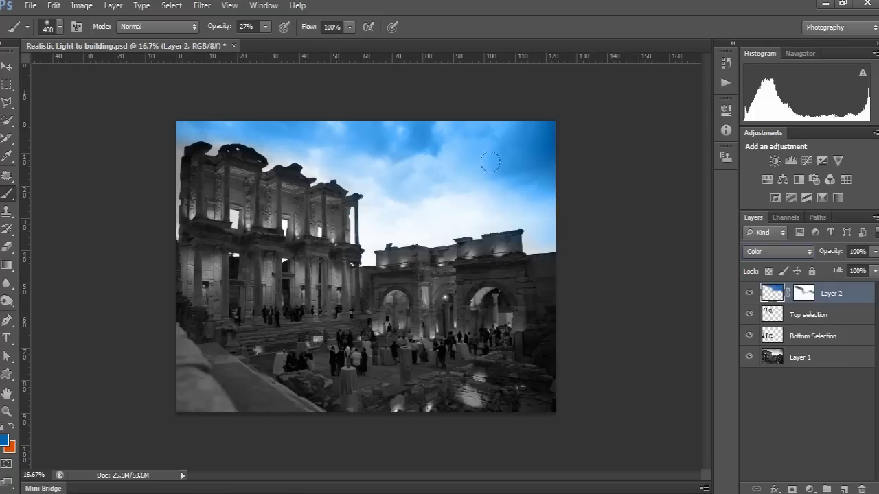
{"action": "left_click", "coordinate": [864, 252]}
{"action": "type", "text": "70"}
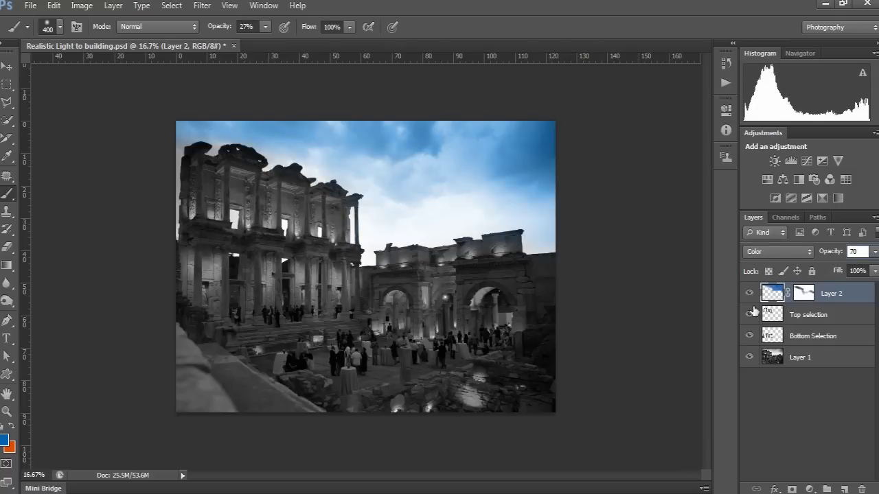
{"action": "left_click", "coordinate": [777, 399]}
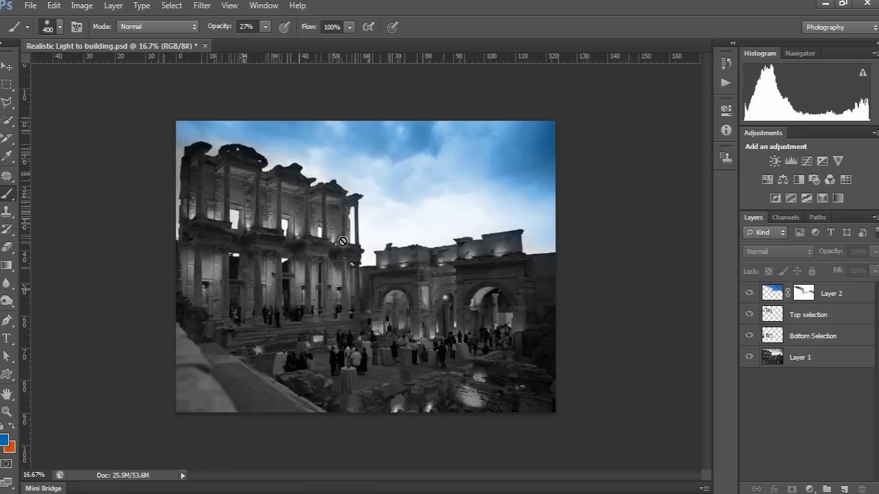
Switch to the Move tool and add a new empty layer directly above the Top selection layer.
{"action": "left_click", "coordinate": [9, 66]}
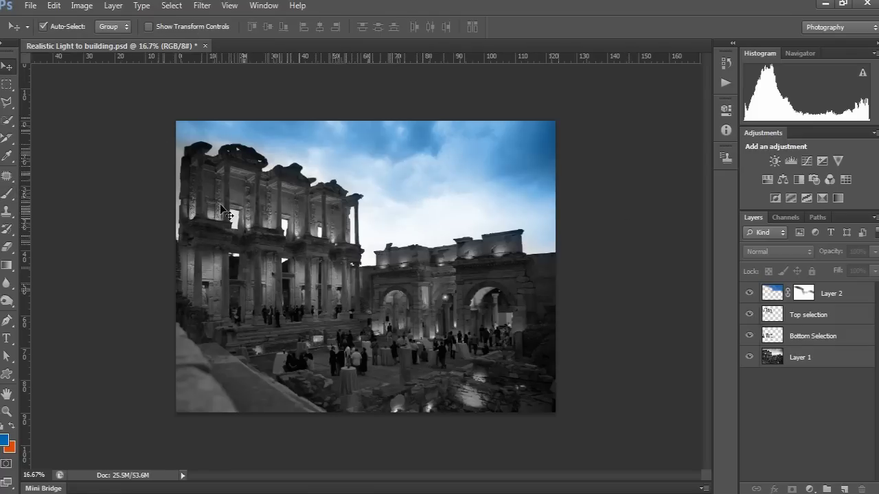
{"action": "left_click", "coordinate": [837, 294]}
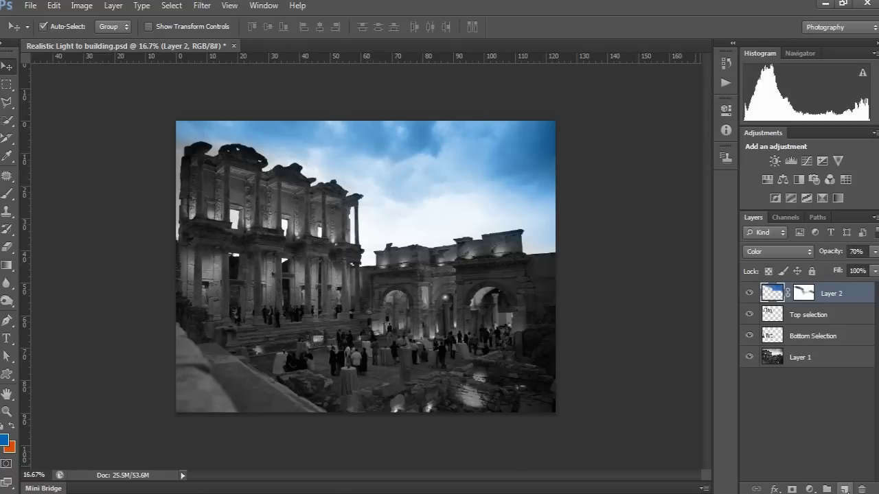
{"action": "left_click", "coordinate": [817, 320]}
{"action": "left_click", "coordinate": [845, 489]}
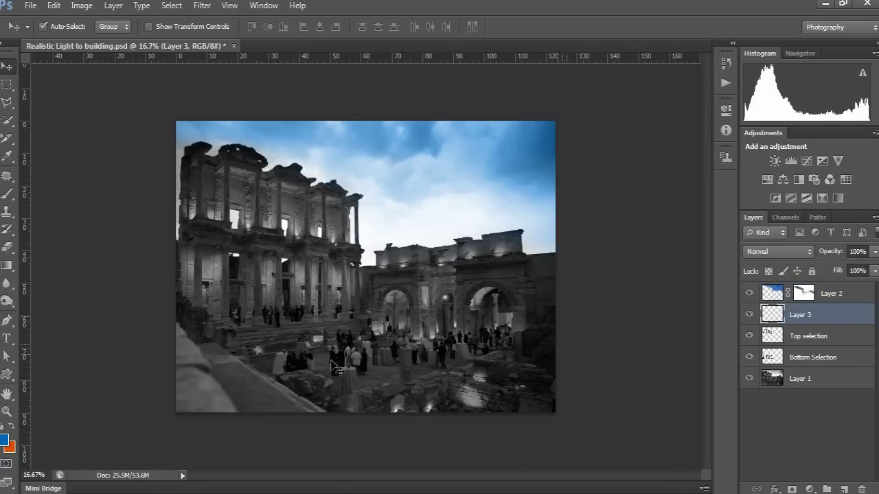
Load the Top selection layer's outline as an inverted selection and make orange e04d00 the foreground colour.
{"action": "left_click", "coordinate": [772, 335], "text": "ctrl"}
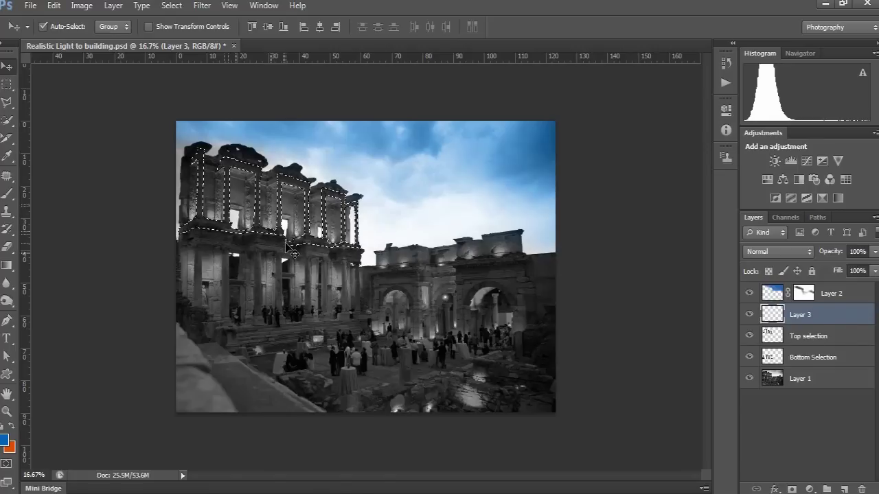
{"action": "key", "text": "ctrl+shift+i"}
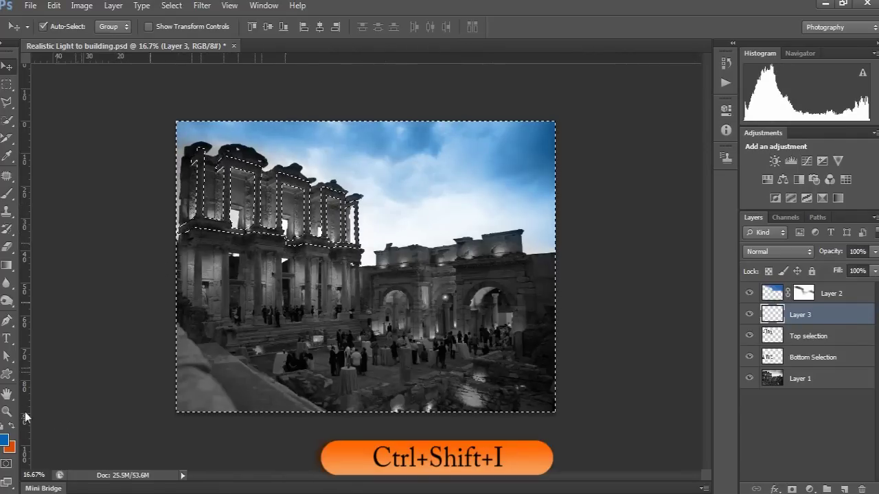
{"action": "key", "text": "x"}
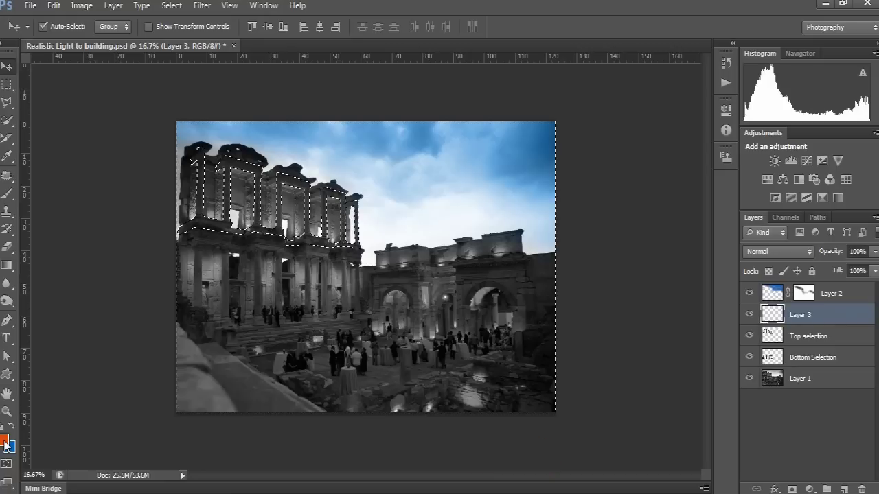
{"action": "left_click", "coordinate": [5, 442]}
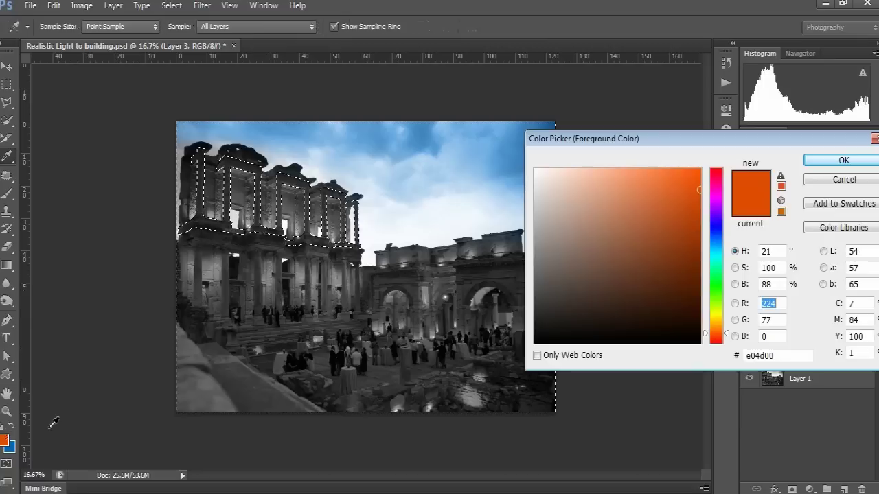
{"action": "left_click", "coordinate": [778, 356]}
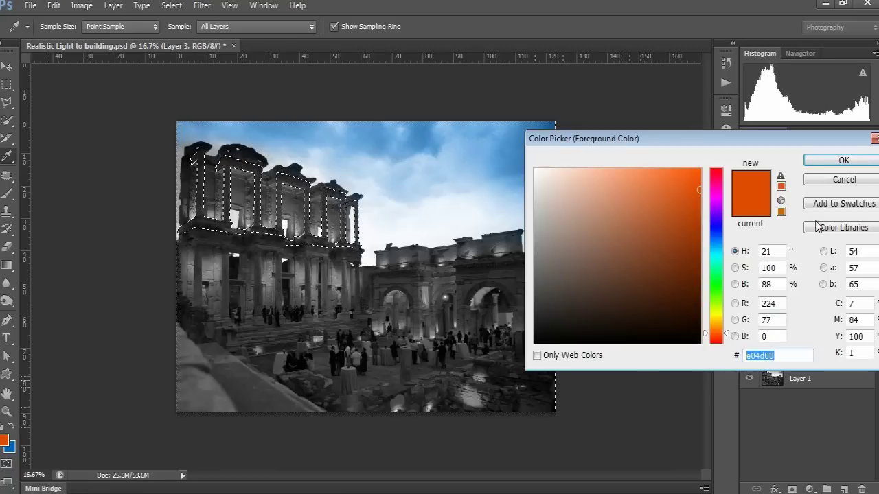
{"action": "left_click", "coordinate": [829, 164]}
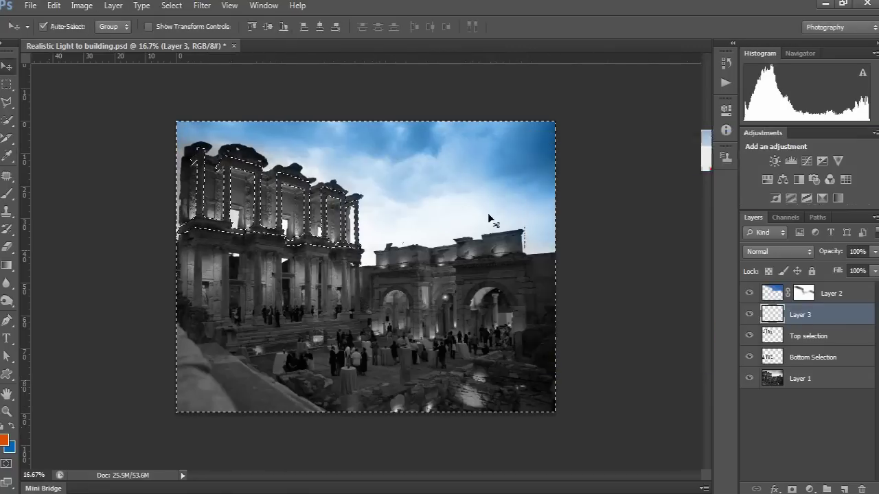
Paint orange on Layer 3 with the Brush at 50% opacity across the wall areas between the upper-storey columns.
{"action": "key", "text": "b"}
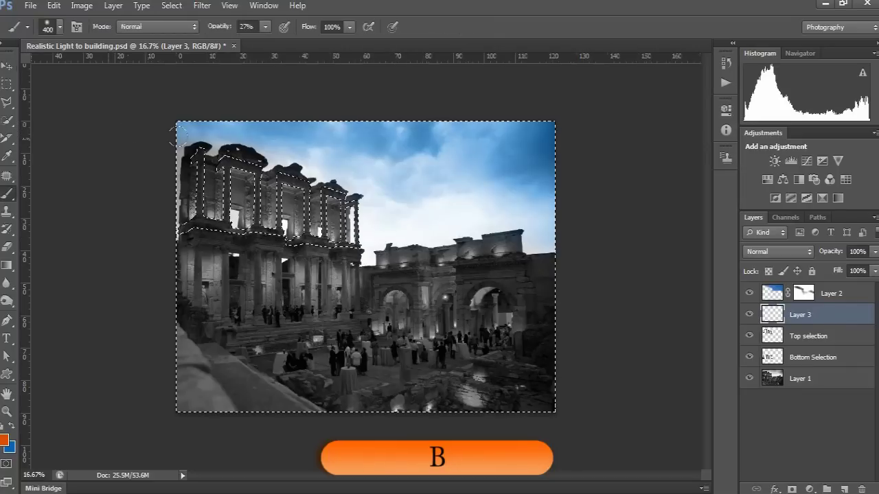
{"action": "left_click", "coordinate": [247, 27]}
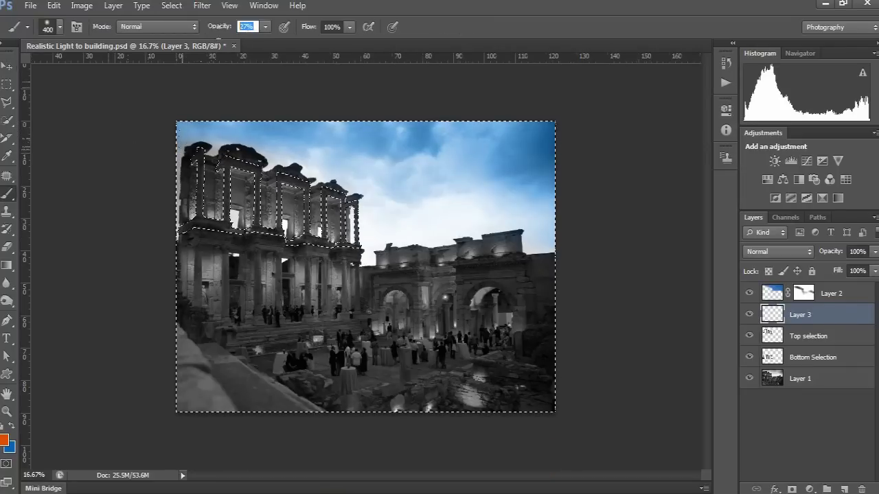
{"action": "type", "text": "50"}
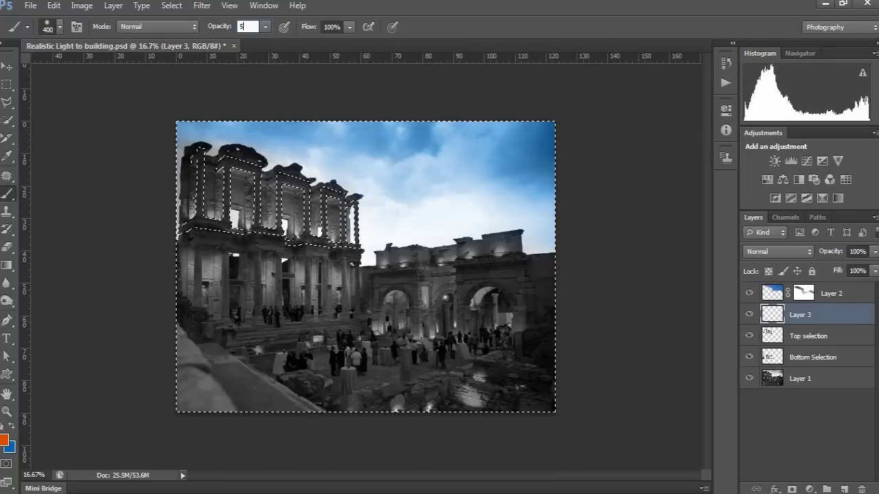
{"action": "left_click", "coordinate": [236, 206]}
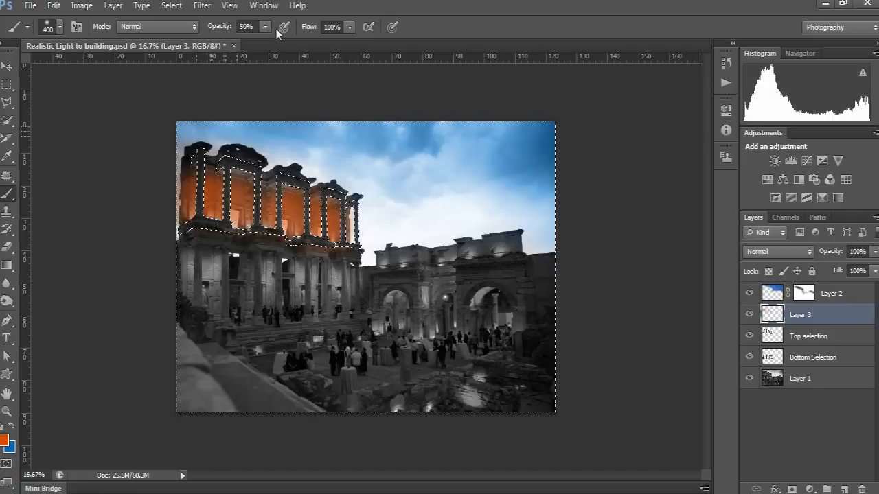
Intensify the orange between the upper-storey columns using a 319 px brush at 70% opacity.
{"action": "left_click", "coordinate": [256, 26]}
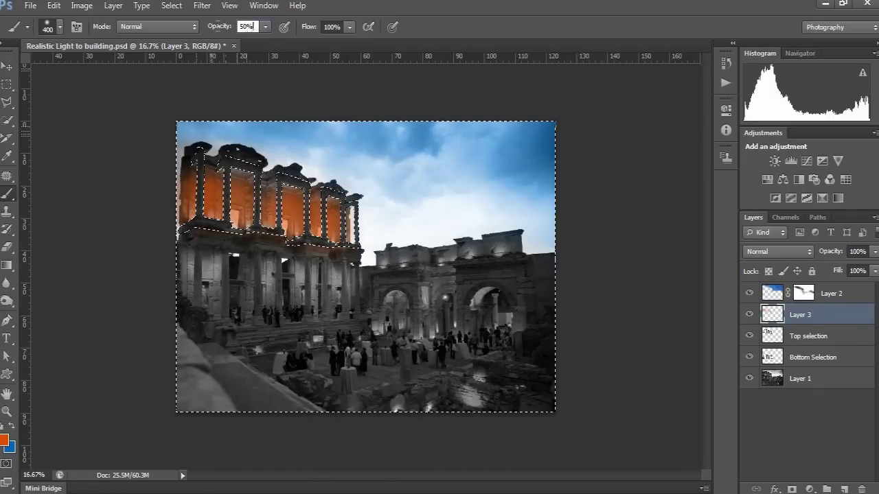
{"action": "type", "text": "70"}
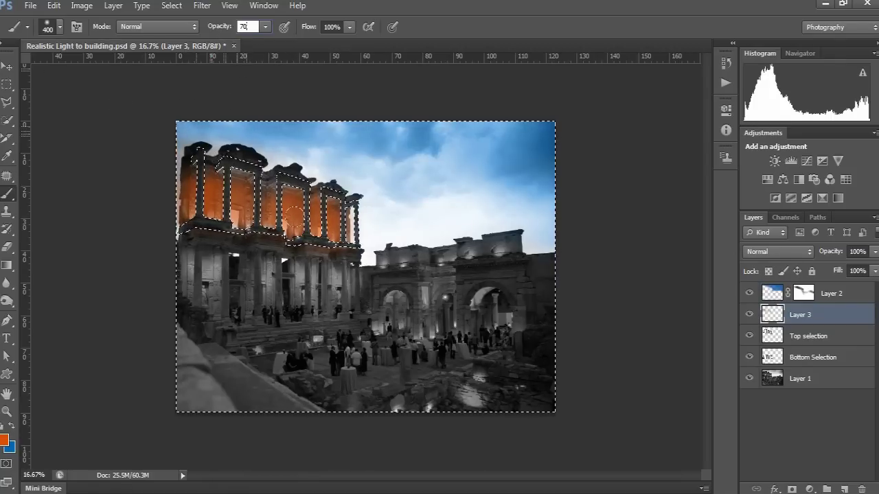
{"action": "left_click", "coordinate": [60, 27]}
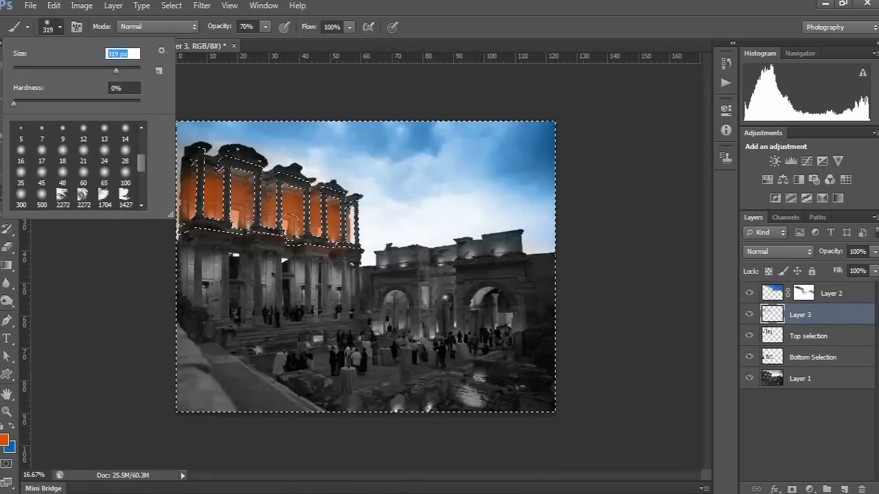
{"action": "key", "text": "Return"}
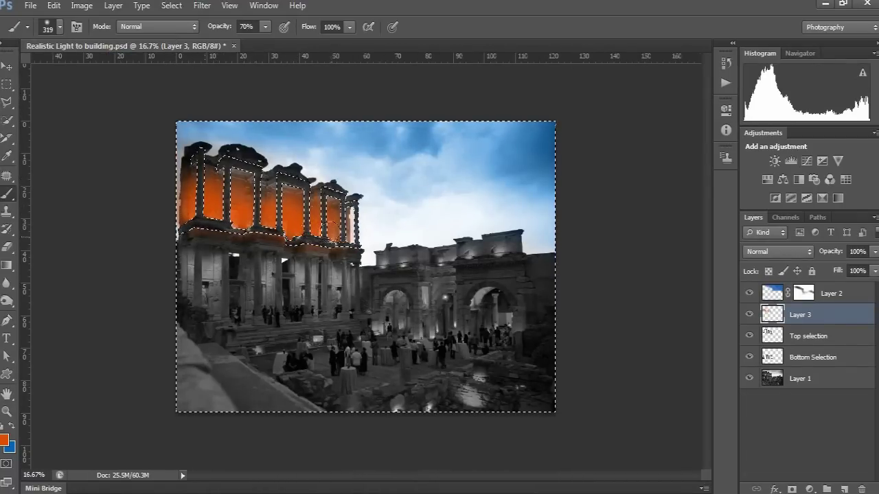
{"action": "left_click_drag", "start_coordinate": [331, 244], "coordinate": [353, 244]}
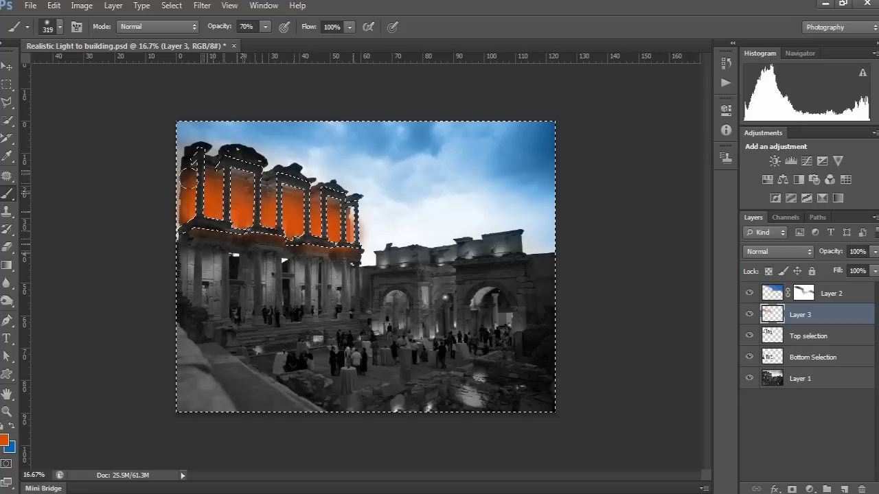
Paint a faint orange glow over the upper storey at 10% brush opacity, and deselect the selection.
{"action": "left_click", "coordinate": [246, 26]}
{"action": "type", "text": "10"}
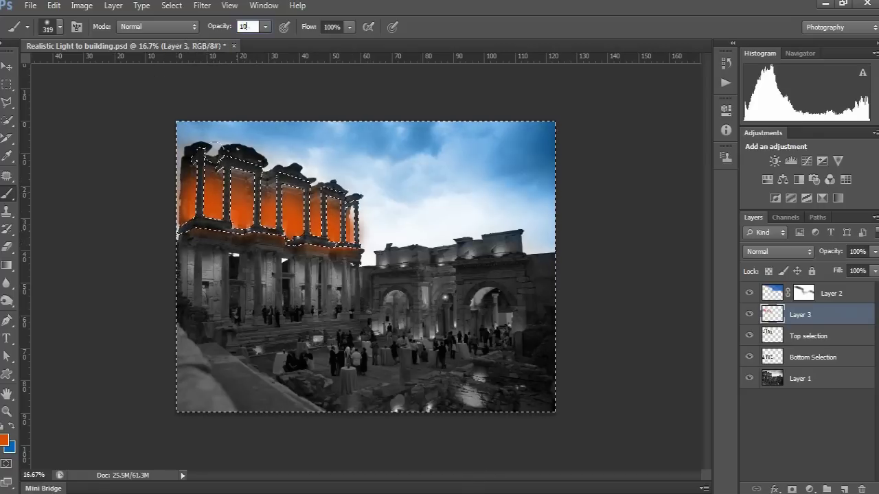
{"action": "key", "text": "Return"}
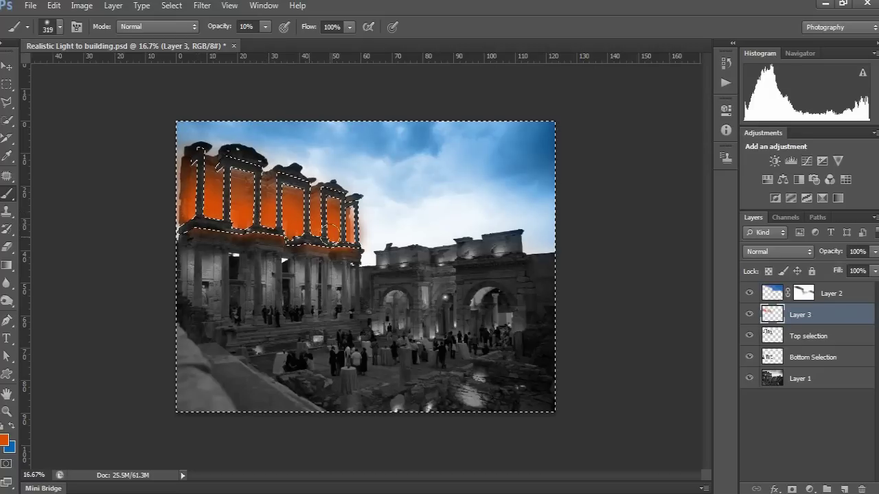
{"action": "key", "text": "ctrl+d"}
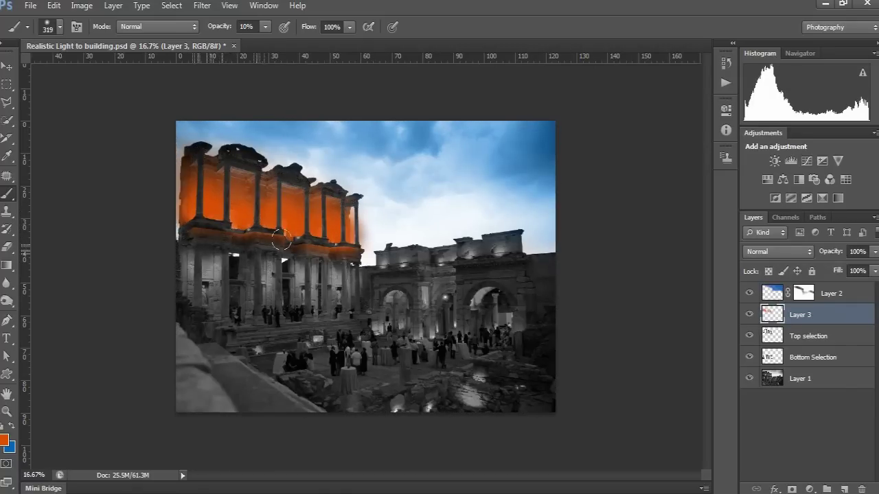
Add a layer mask to Layer 3 and erase the orange spill along the ledge below the upper storey, with a 200 px Eraser at 50% opacity.
{"action": "left_click", "coordinate": [792, 489]}
{"action": "key", "text": "d"}
{"action": "key", "text": "x"}
{"action": "key", "text": "e"}
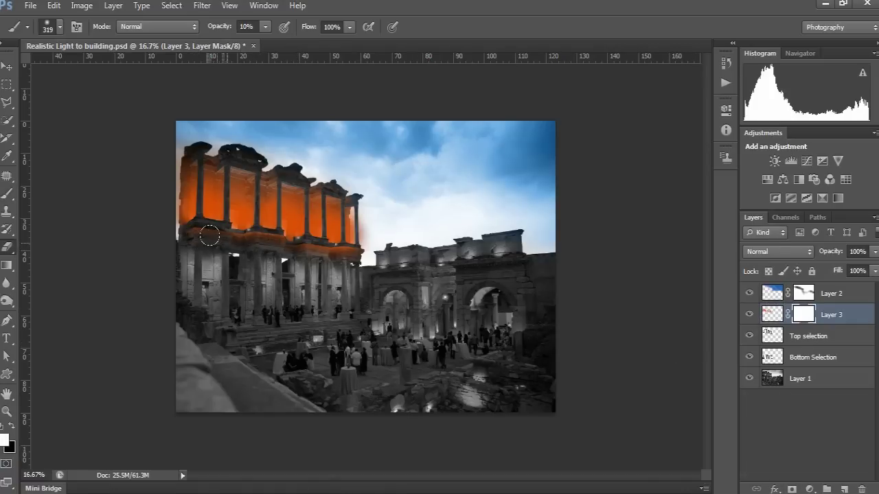
{"action": "mouse_move", "coordinate": [229, 243]}
{"action": "left_mouse_down"}
{"action": "mouse_move", "coordinate": [284, 251]}
{"action": "mouse_move", "coordinate": [228, 246]}
{"action": "mouse_move", "coordinate": [282, 259]}
{"action": "mouse_move", "coordinate": [352, 256]}
{"action": "mouse_move", "coordinate": [273, 251]}
{"action": "mouse_move", "coordinate": [361, 259]}
{"action": "mouse_move", "coordinate": [284, 254]}
{"action": "left_mouse_up"}
{"action": "key", "text": "bracketleft"}
{"action": "key", "text": "bracketleft"}
{"action": "key", "text": "bracketleft"}
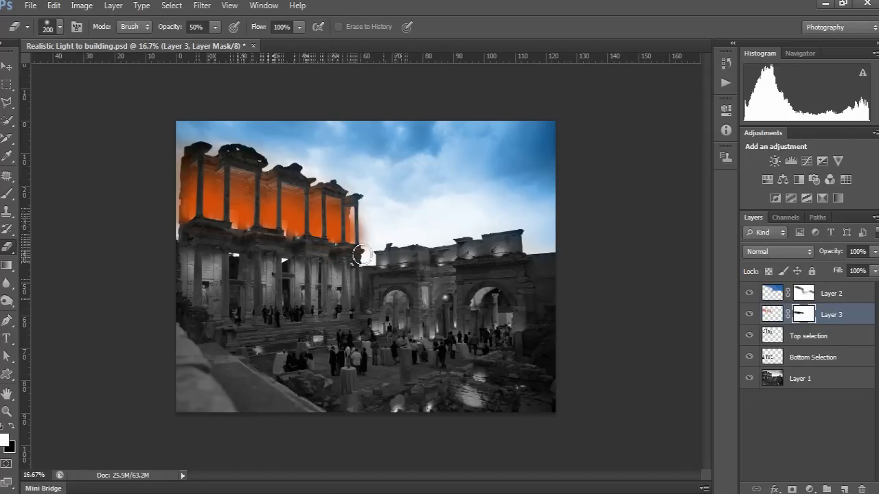
Add a new layer above Layer 3 and brush faint orange at 10% opacity along the ledge between the two storeys.
{"action": "left_click", "coordinate": [844, 489]}
{"action": "left_click", "coordinate": [197, 26]}
{"action": "type", "text": "10"}
{"action": "key", "text": "Return"}
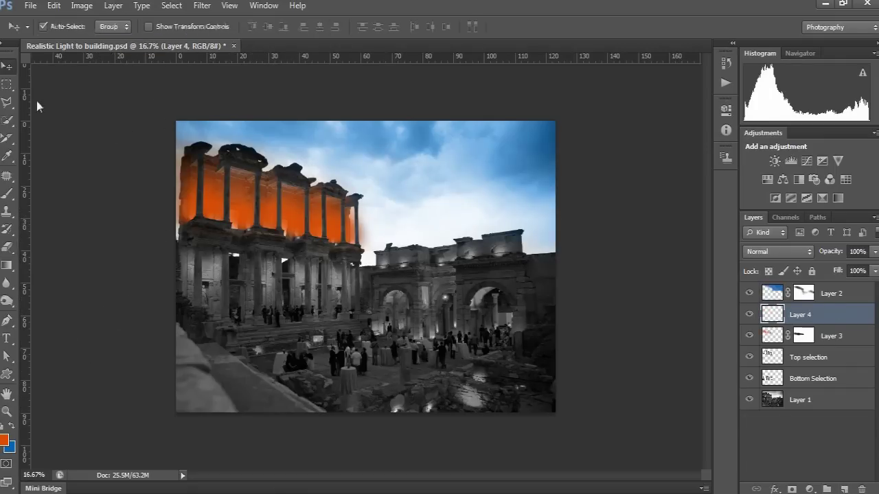
{"action": "key", "text": "b"}
{"action": "mouse_move", "coordinate": [197, 230]}
{"action": "left_mouse_down"}
{"action": "mouse_move", "coordinate": [343, 240]}
{"action": "mouse_move", "coordinate": [302, 235]}
{"action": "mouse_move", "coordinate": [313, 248]}
{"action": "mouse_move", "coordinate": [316, 242]}
{"action": "mouse_move", "coordinate": [206, 219]}
{"action": "mouse_move", "coordinate": [202, 191]}
{"action": "mouse_move", "coordinate": [373, 245]}
{"action": "left_mouse_up"}
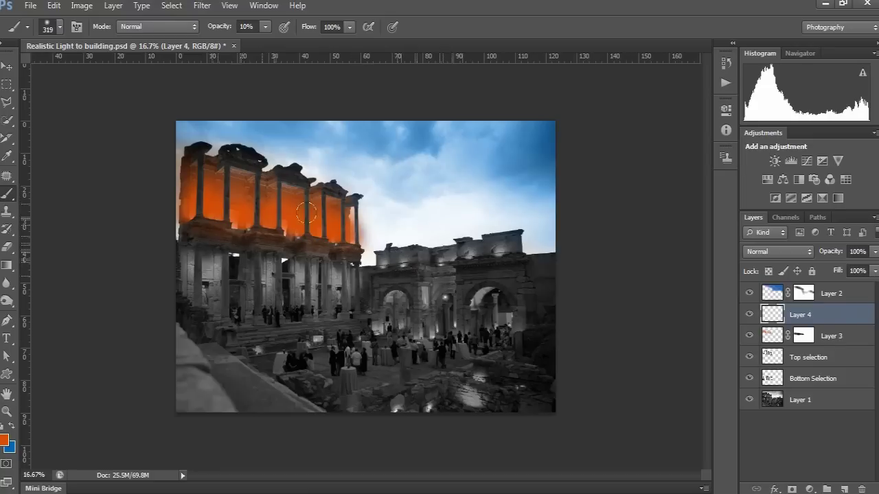
On Layer 3, load the Bottom Selection outline as an inverted selection and set the brush to 50% opacity and 453 px.
{"action": "left_click", "coordinate": [820, 337]}
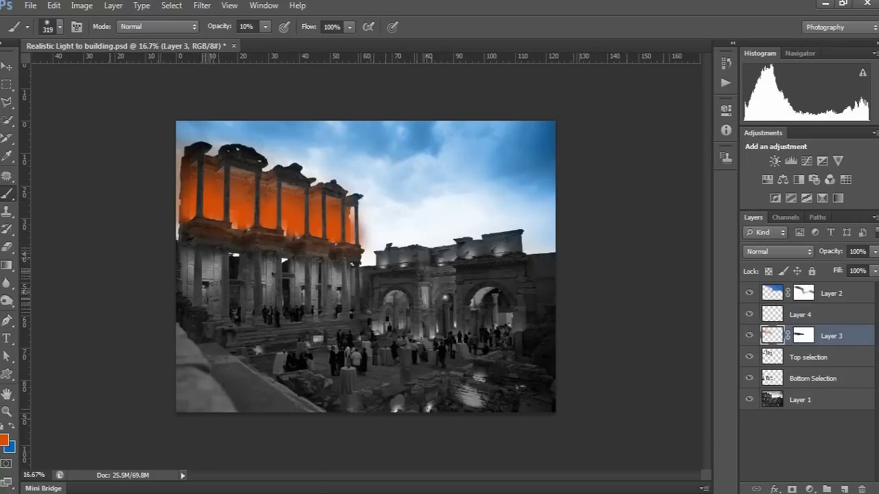
{"action": "left_click", "coordinate": [772, 379], "text": "ctrl"}
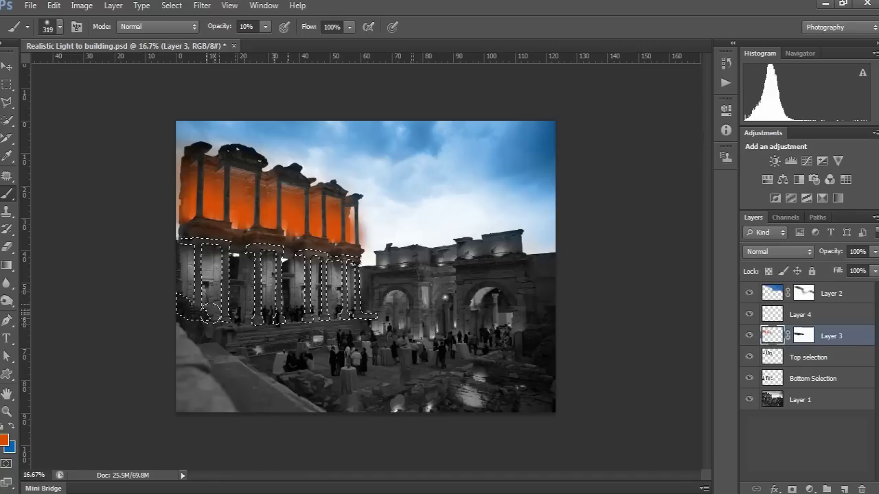
{"action": "left_click", "coordinate": [247, 26]}
{"action": "type", "text": "50"}
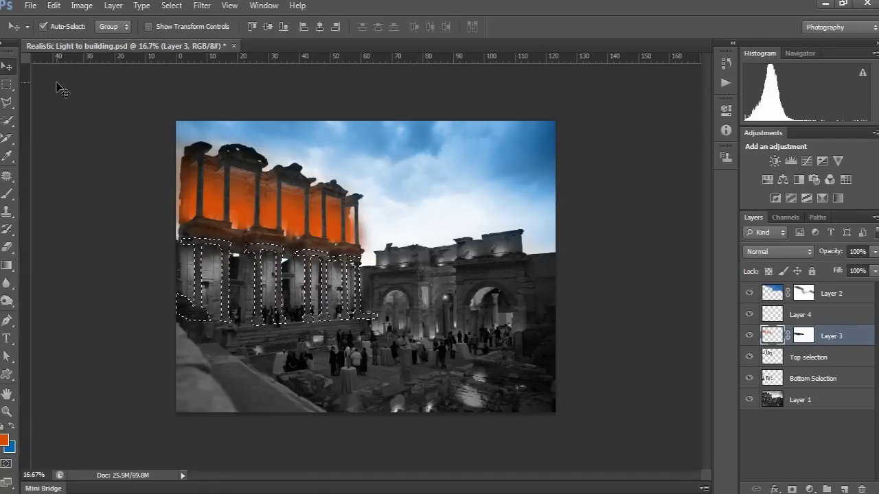
{"action": "left_click", "coordinate": [60, 26]}
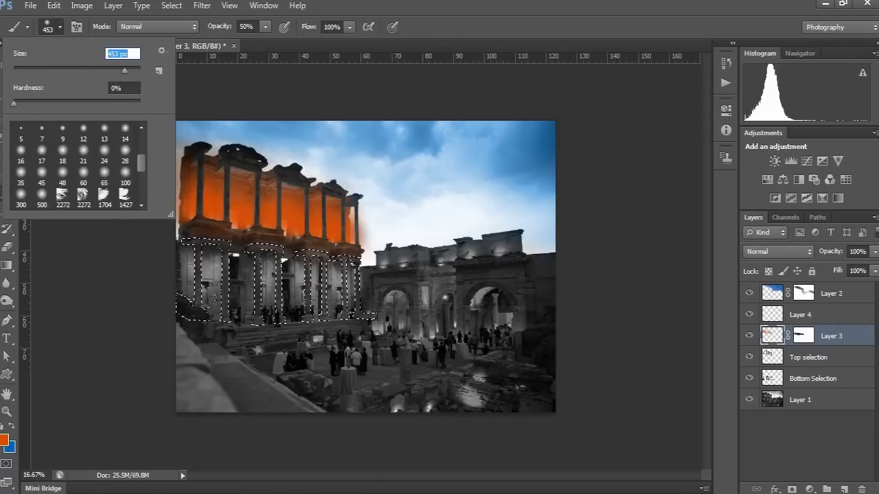
{"action": "key", "text": "Return"}
{"action": "left_click", "coordinate": [202, 295]}
{"action": "key", "text": "ctrl+shift+i"}
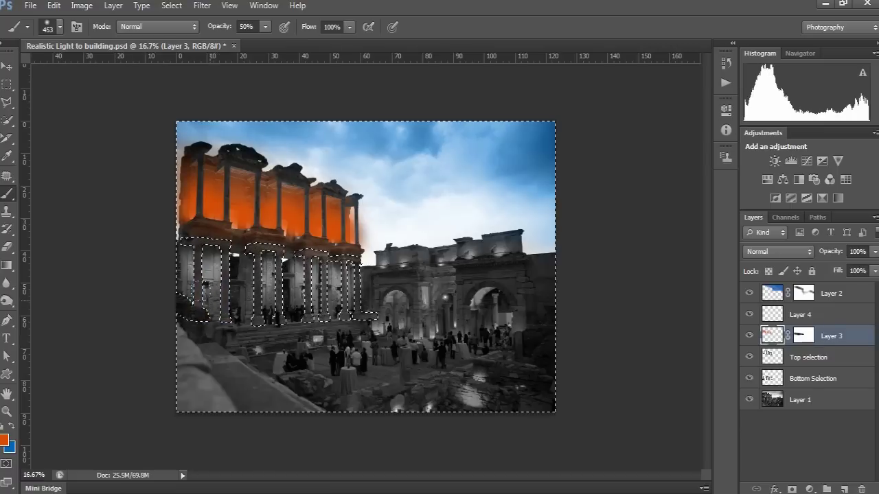
Paint orange over the wall areas between the lower-storey columns of the tall building on Layer 3.
{"action": "left_click", "coordinate": [215, 306]}
{"action": "left_click", "coordinate": [194, 283]}
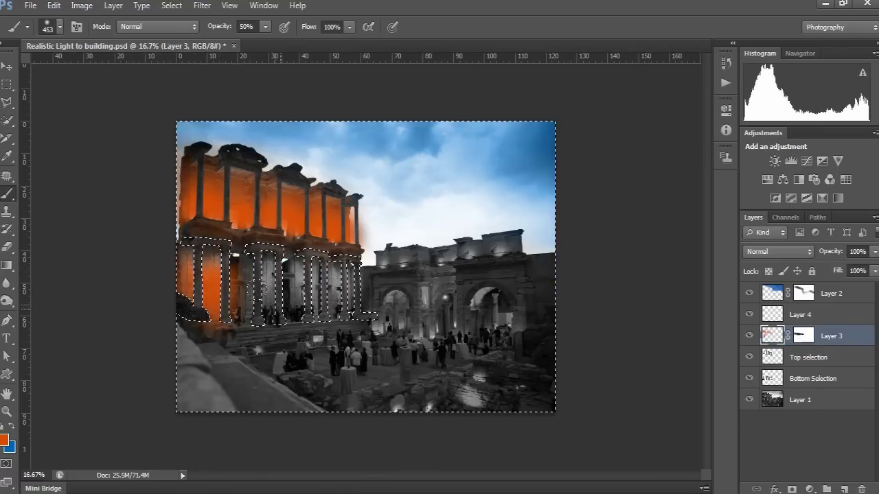
{"action": "left_click", "coordinate": [240, 288]}
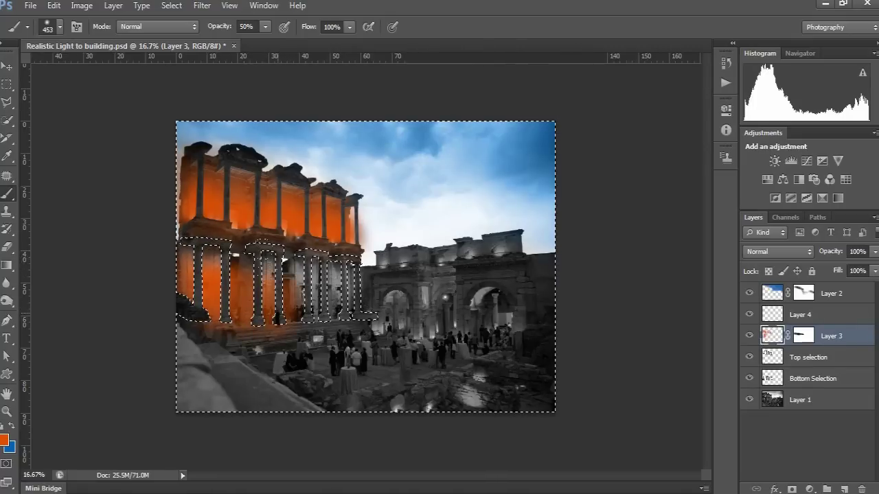
{"action": "left_click", "coordinate": [302, 294]}
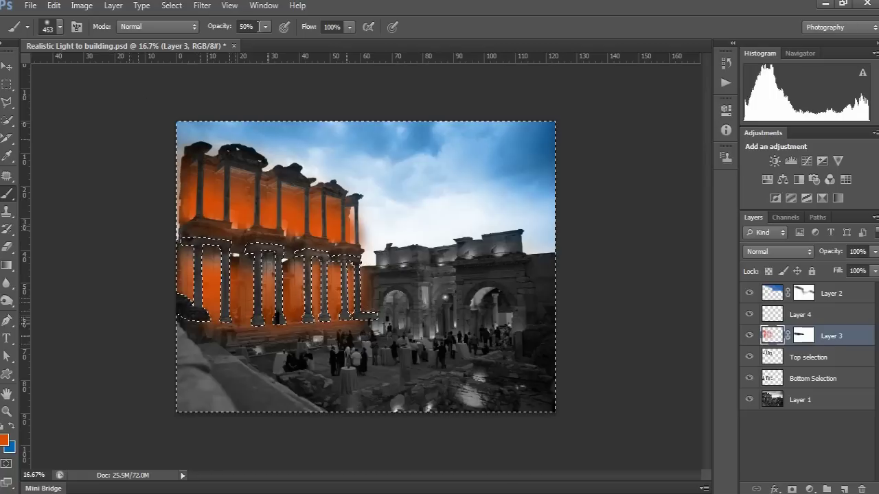
Reduce the brush size to 180 px and touch up the orange between the lower-storey columns.
{"action": "left_click", "coordinate": [49, 27]}
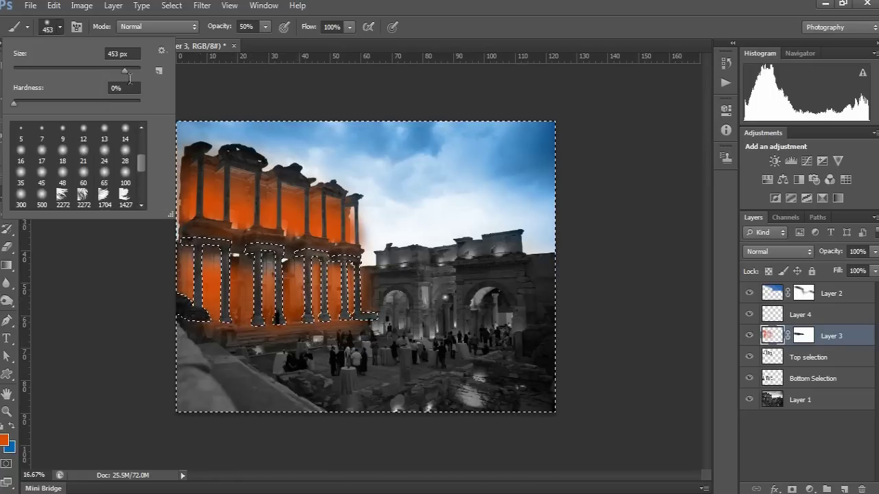
{"action": "left_click_drag", "start_coordinate": [110, 71], "coordinate": [97, 72]}
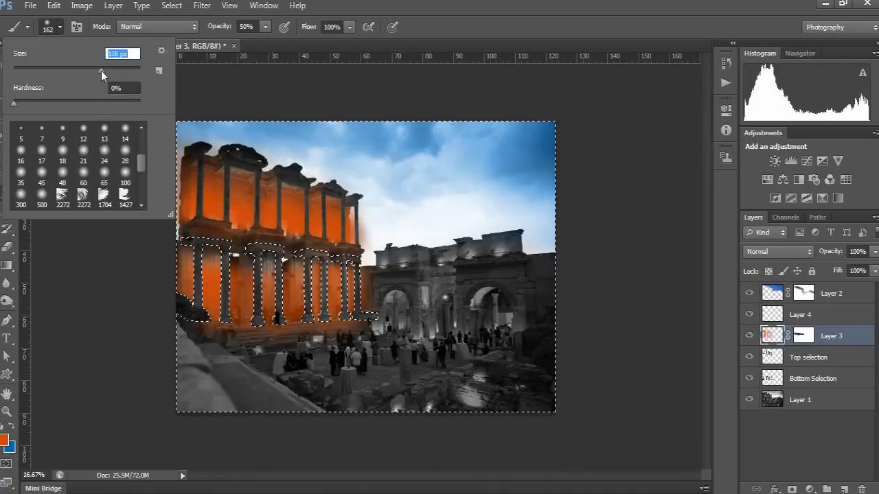
{"action": "key", "text": "Return"}
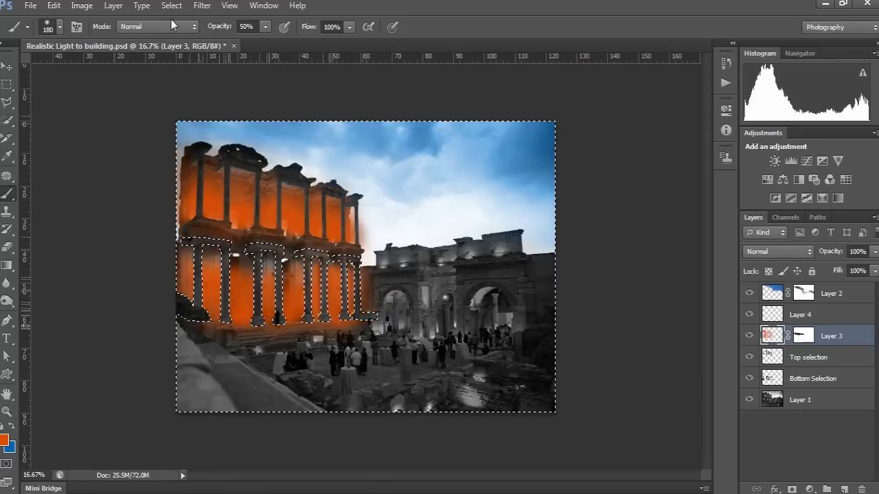
Set the brush to 10% opacity and 319 px and make Layer 4 the active layer.
{"action": "key", "text": "1"}
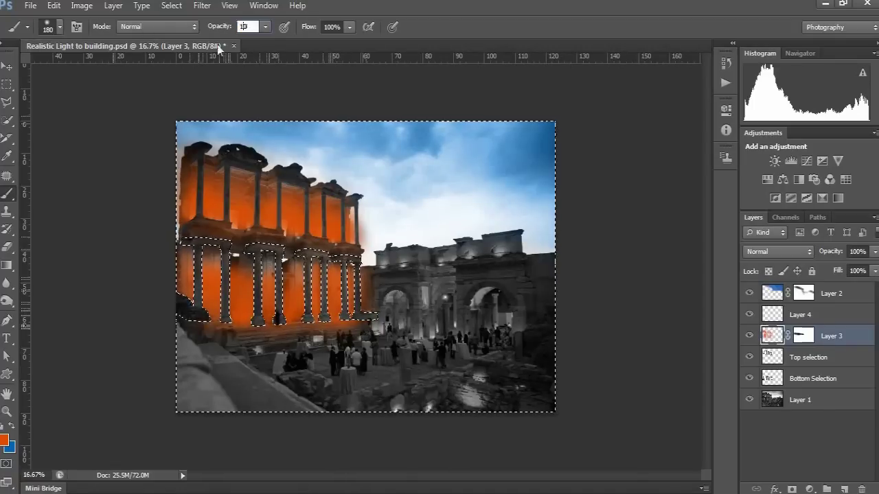
{"action": "left_click", "coordinate": [60, 26]}
{"action": "type", "text": "319"}
{"action": "key", "text": "Return"}
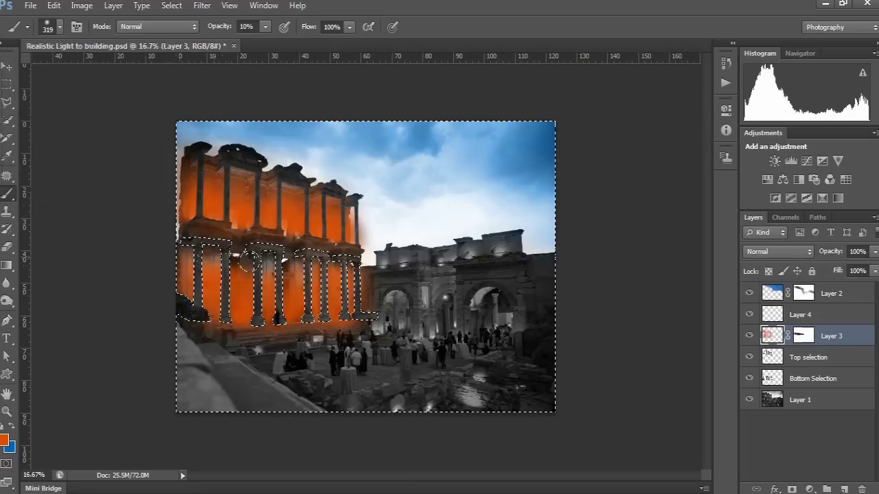
{"action": "left_click", "coordinate": [802, 322]}
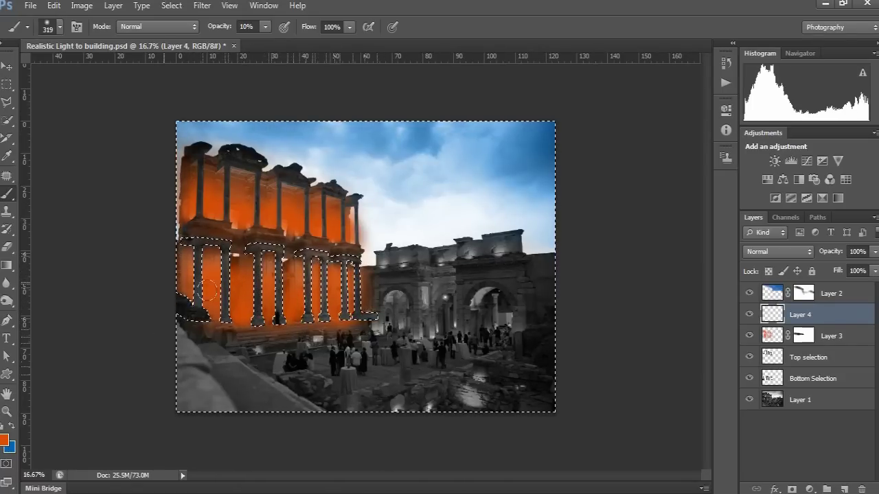
Remove the selection and brush faint orange on Layer 4 along the lower column bases and steps of the tall building.
{"action": "key", "text": "ctrl+d"}
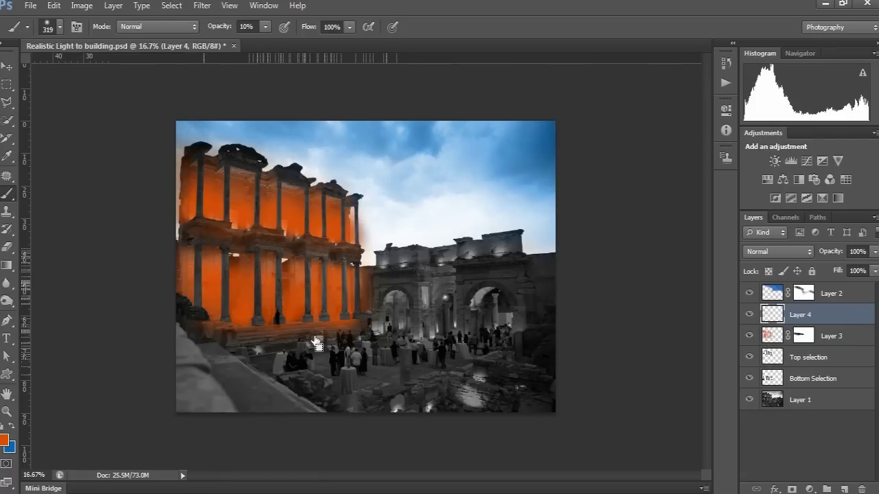
{"action": "key", "text": "ctrl+shift+d"}
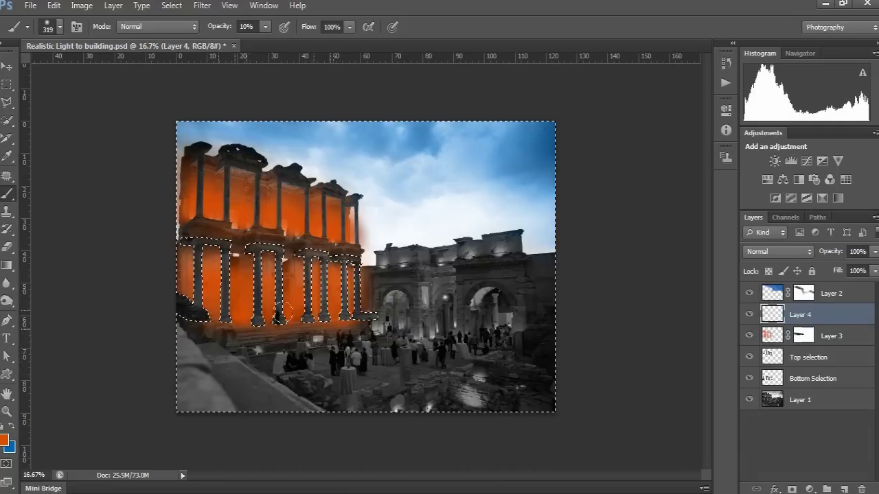
{"action": "key", "text": "ctrl+d"}
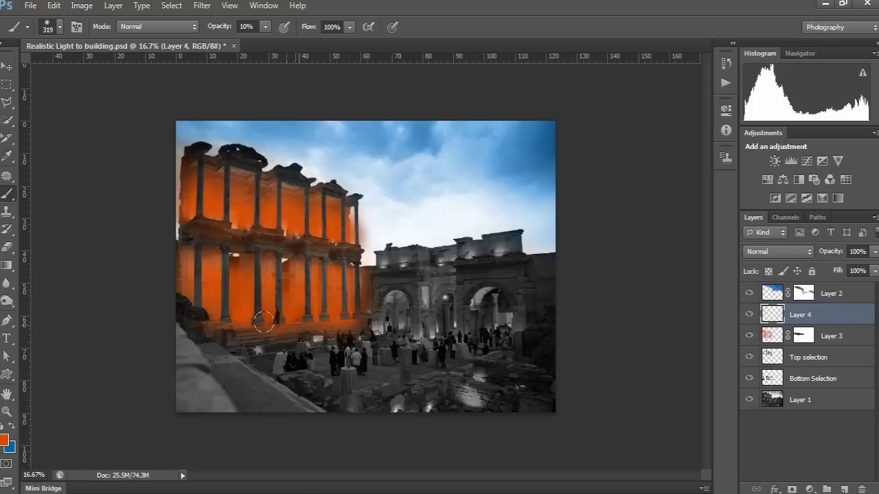
{"action": "mouse_move", "coordinate": [261, 321]}
{"action": "left_mouse_down"}
{"action": "mouse_move", "coordinate": [201, 316]}
{"action": "mouse_move", "coordinate": [234, 318]}
{"action": "mouse_move", "coordinate": [221, 314]}
{"action": "mouse_move", "coordinate": [251, 331]}
{"action": "mouse_move", "coordinate": [197, 320]}
{"action": "left_mouse_up"}
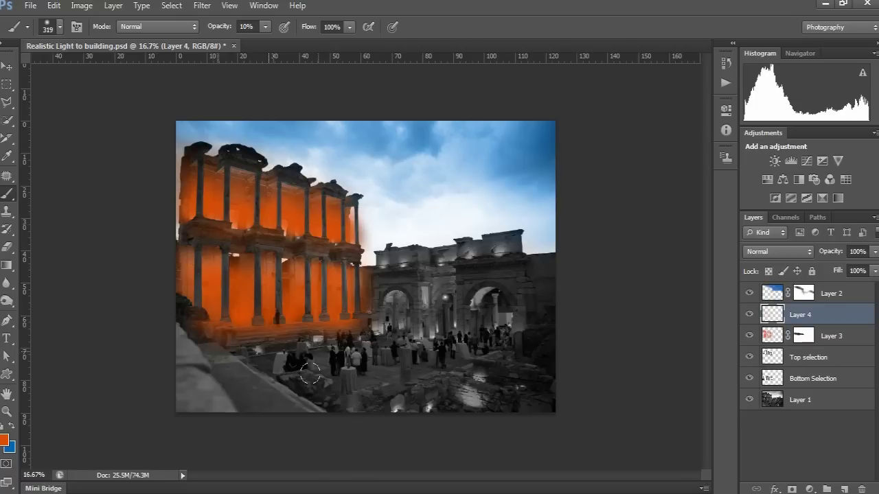
{"action": "left_click_drag", "start_coordinate": [294, 289], "coordinate": [275, 336]}
Set the blend mode of Layer 3 and Layer 4 to Color and compare the image with Layer 4 hidden and shown.
{"action": "left_click", "coordinate": [821, 338]}
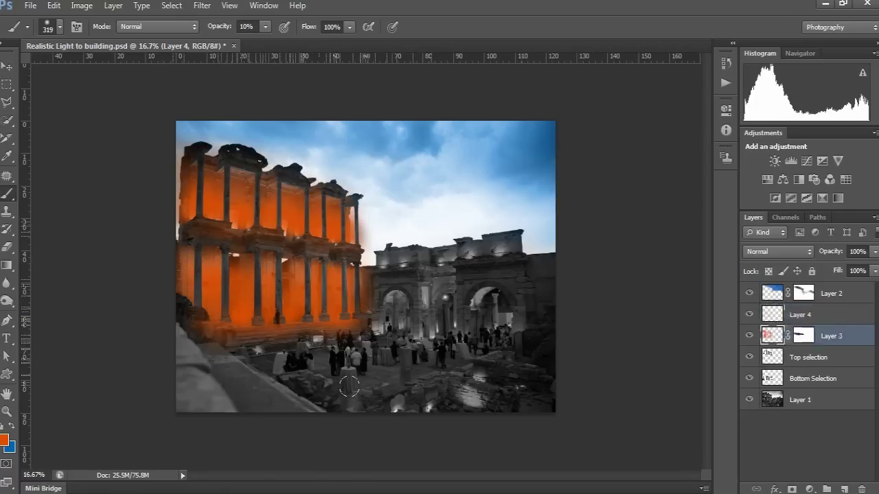
{"action": "left_click", "coordinate": [763, 254]}
{"action": "left_click", "coordinate": [754, 334]}
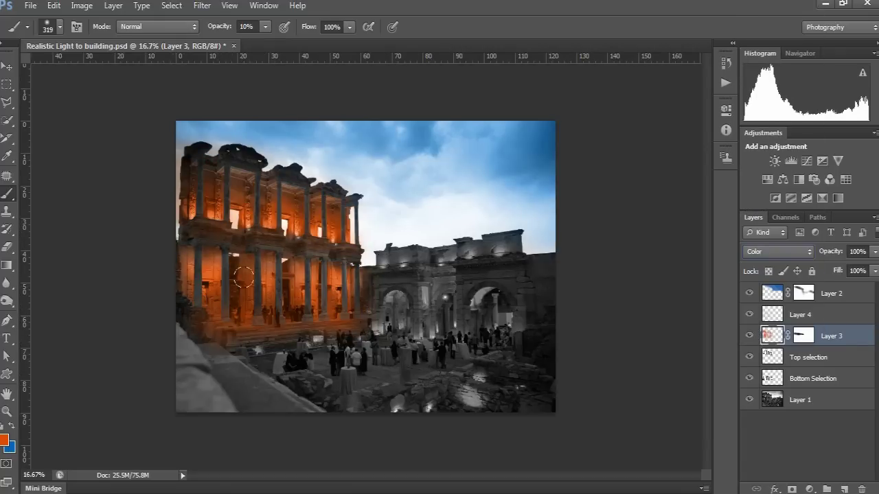
{"action": "left_click", "coordinate": [806, 315]}
{"action": "left_click", "coordinate": [770, 254]}
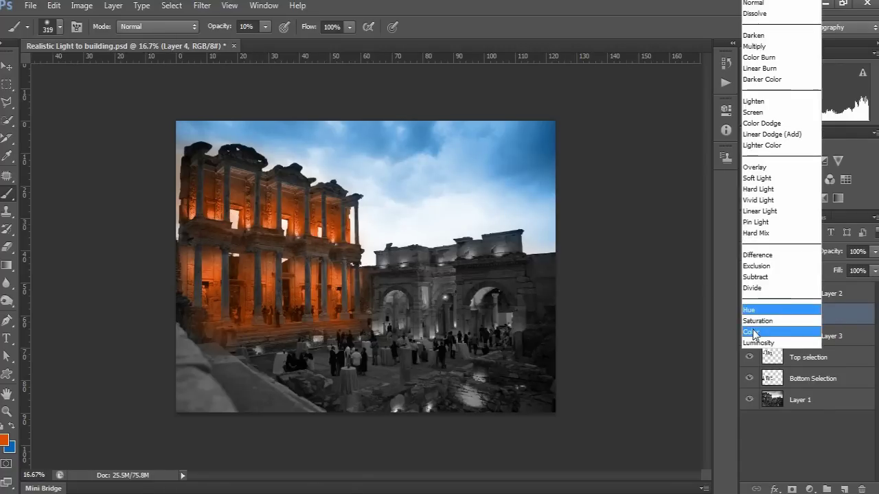
{"action": "left_click", "coordinate": [754, 332]}
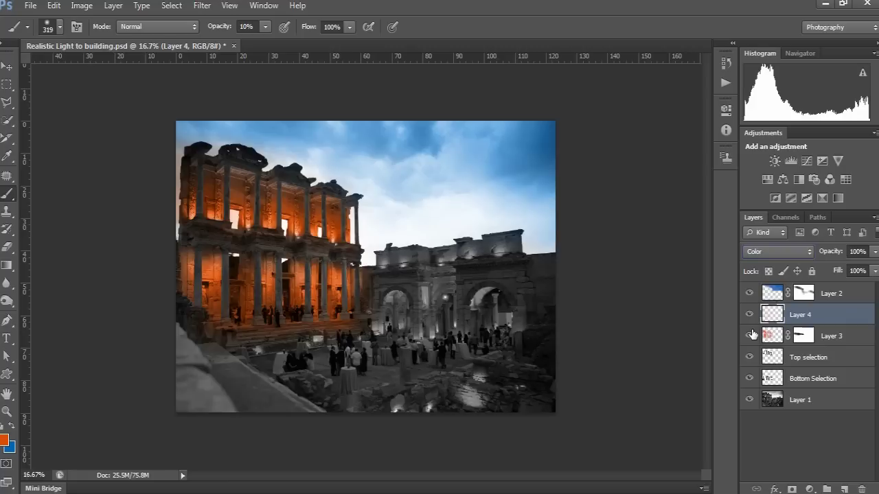
{"action": "left_click", "coordinate": [748, 315]}
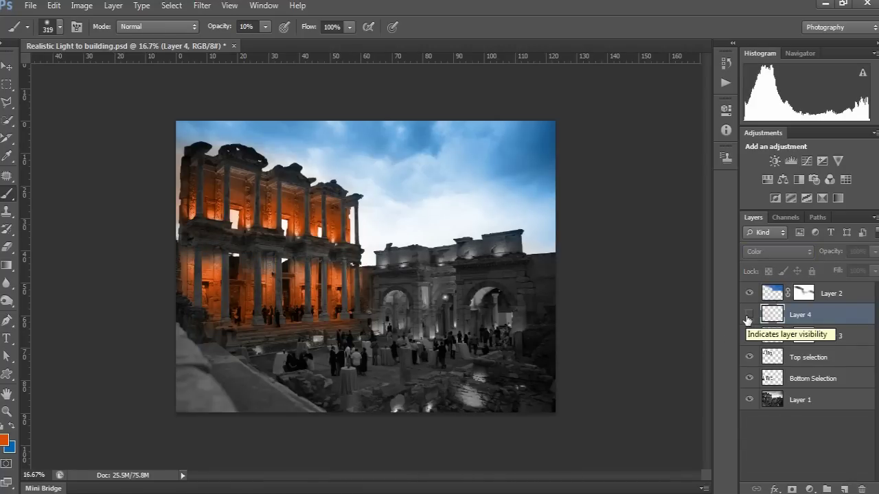
{"action": "left_click", "coordinate": [749, 315]}
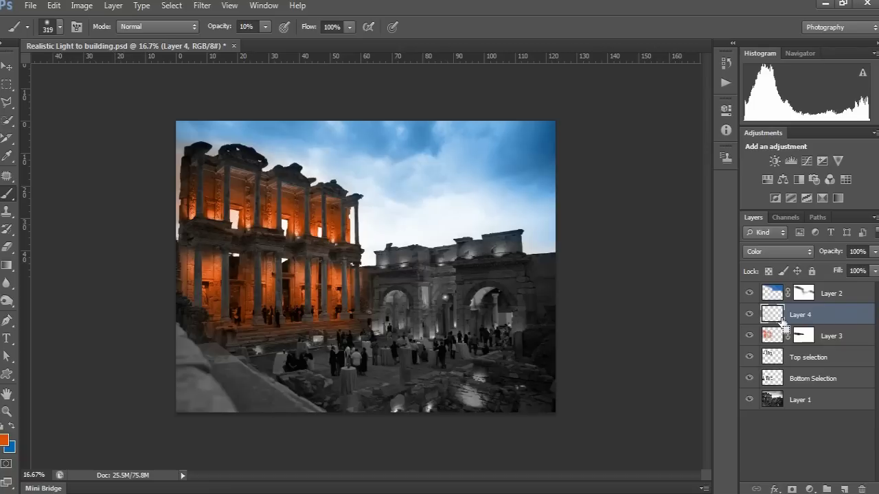
Duplicate Layer 4 and compare the image with the copy hidden and shown.
{"action": "left_click_drag", "start_coordinate": [782, 321], "coordinate": [782, 320]}
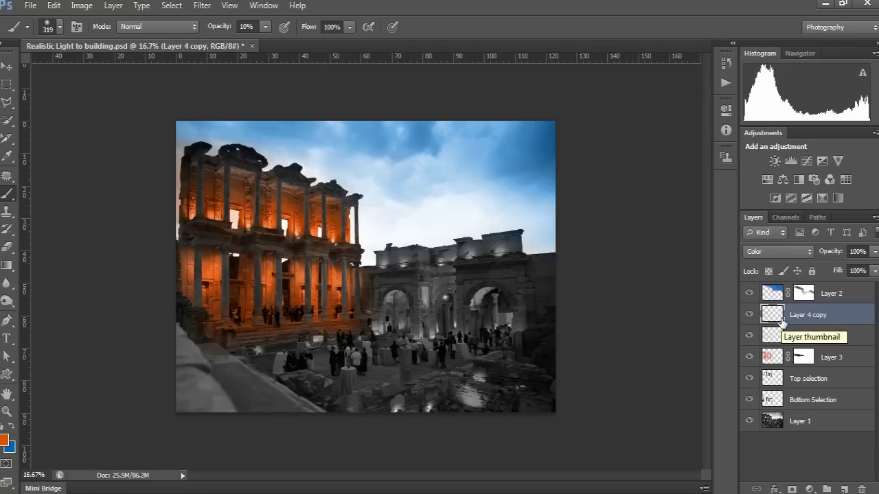
{"action": "left_click", "coordinate": [750, 315]}
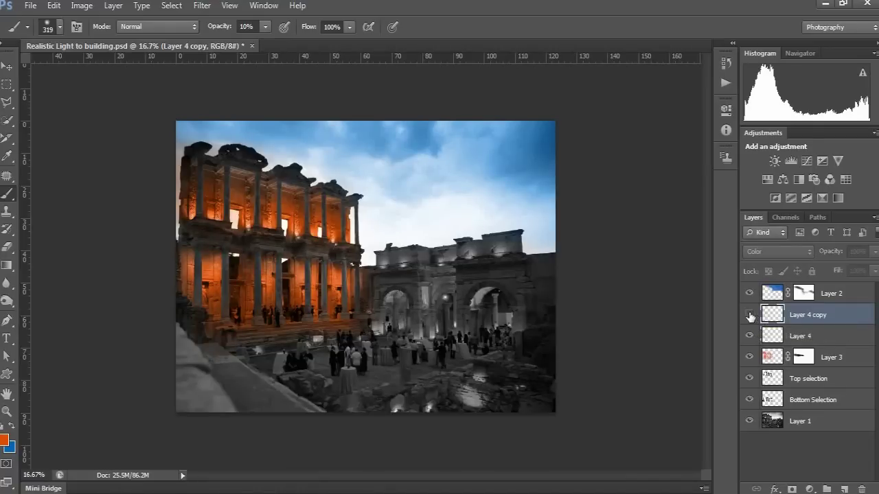
{"action": "left_click", "coordinate": [750, 315]}
{"action": "left_click", "coordinate": [750, 315]}
{"action": "left_click", "coordinate": [750, 315]}
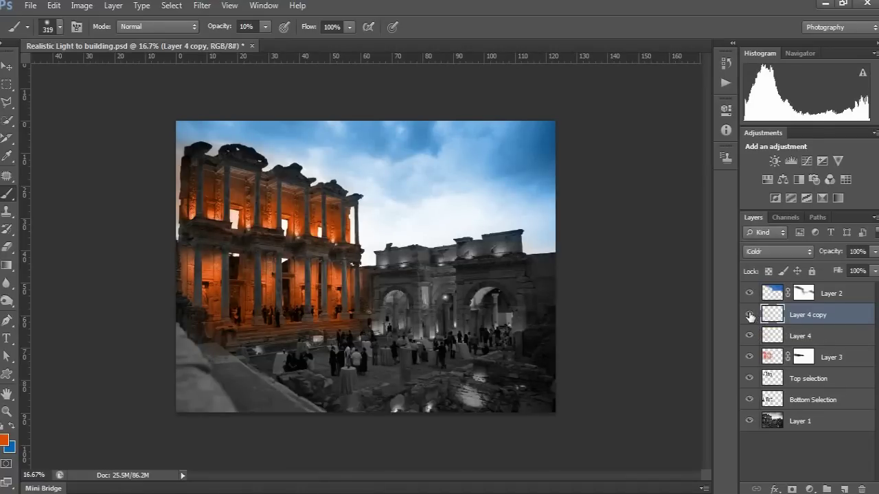
{"action": "left_click", "coordinate": [749, 315]}
{"action": "left_click", "coordinate": [750, 315]}
Duplicate Layer 3 and compare the image with the copy hidden and shown.
{"action": "left_click", "coordinate": [842, 358]}
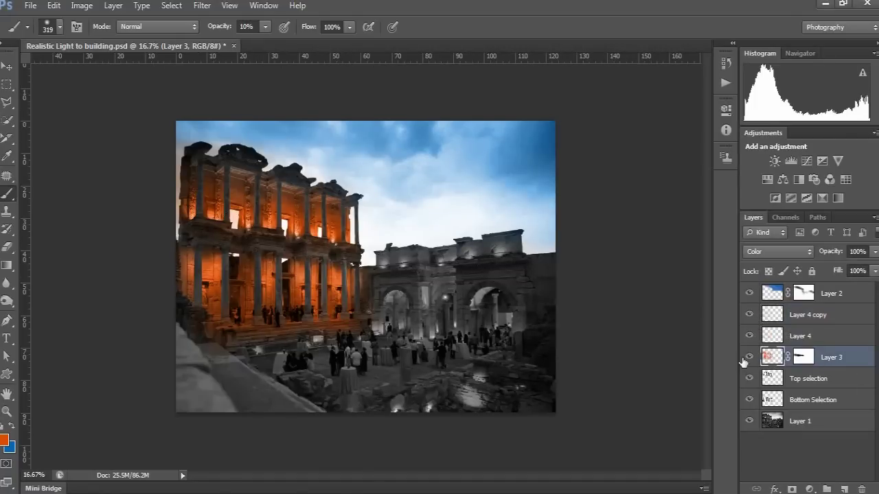
{"action": "key", "text": "ctrl+j"}
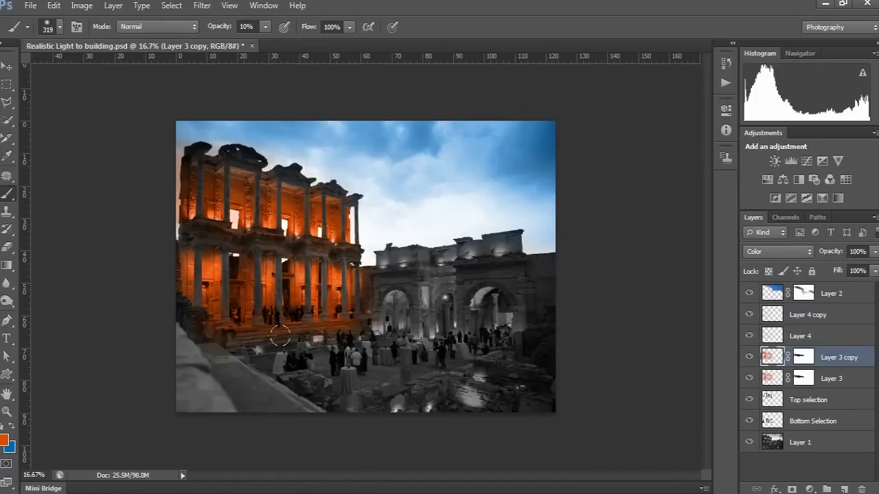
{"action": "left_click", "coordinate": [750, 357]}
{"action": "left_click", "coordinate": [749, 358]}
{"action": "left_click", "coordinate": [750, 357]}
{"action": "left_click", "coordinate": [750, 358]}
Set the opacity of the Layer 3 copy to 70%.
{"action": "left_click", "coordinate": [874, 252]}
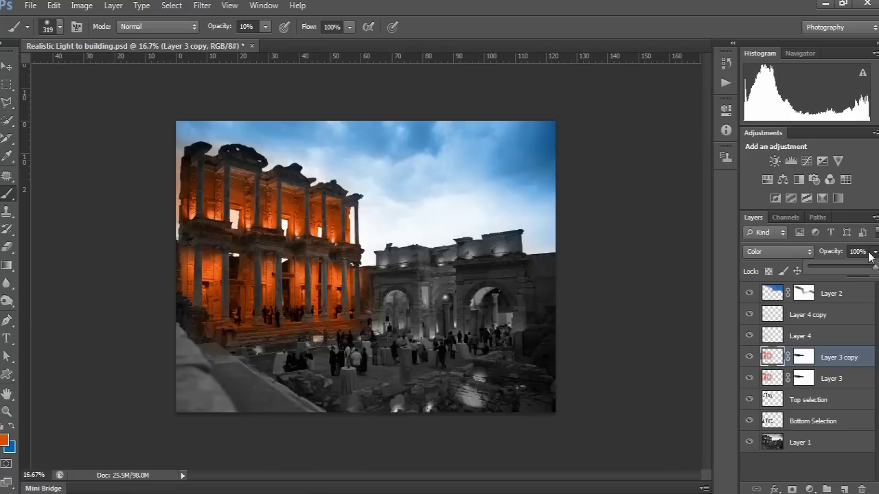
{"action": "left_click", "coordinate": [869, 252]}
{"action": "type", "text": "70"}
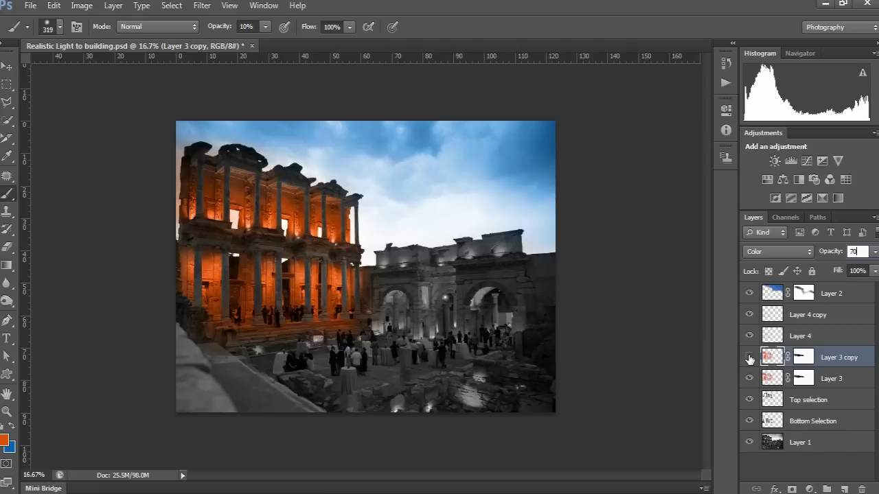
{"action": "key", "text": "Return"}
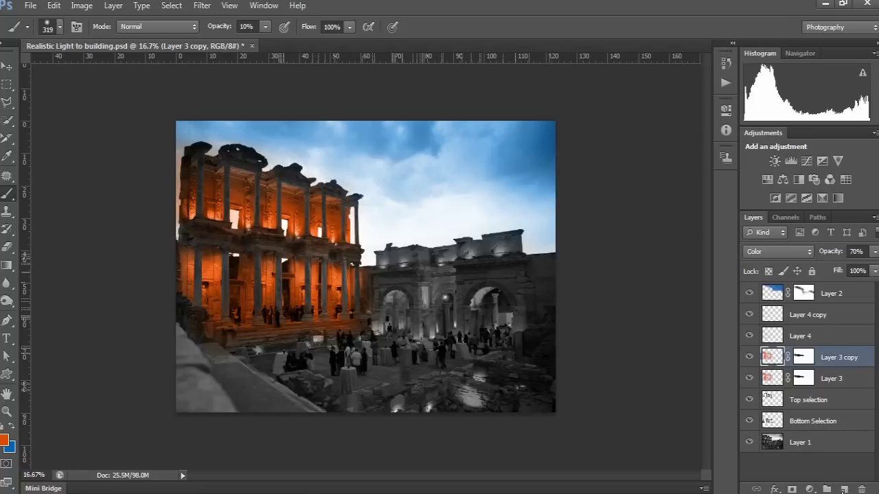
Add a new layer above the Layer 3 copy and dab orange at 100% brush opacity over the lights along the arched building's upper edge.
{"action": "left_click", "coordinate": [844, 489]}
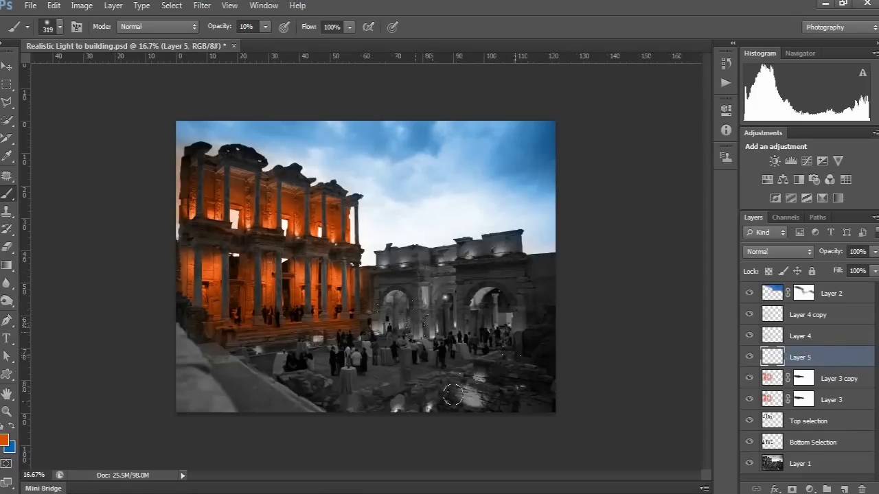
{"action": "left_click_drag", "start_coordinate": [265, 27], "coordinate": [343, 47]}
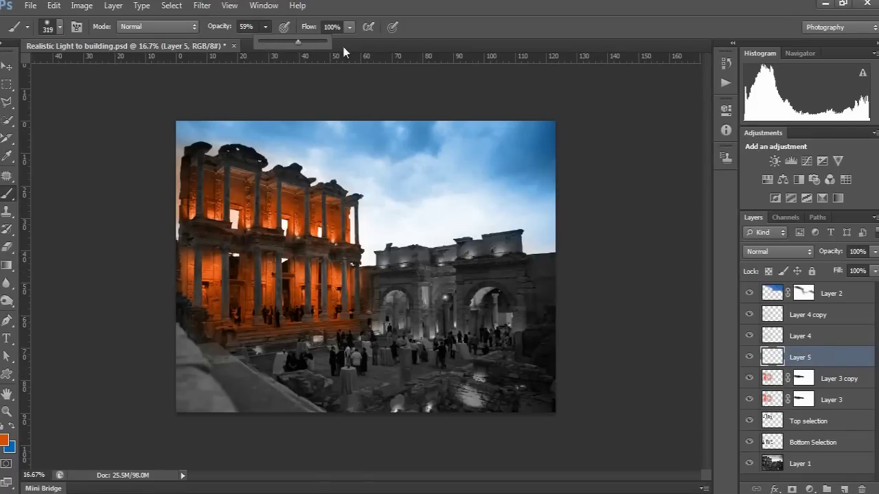
{"action": "left_click_drag", "start_coordinate": [437, 257], "coordinate": [443, 256]}
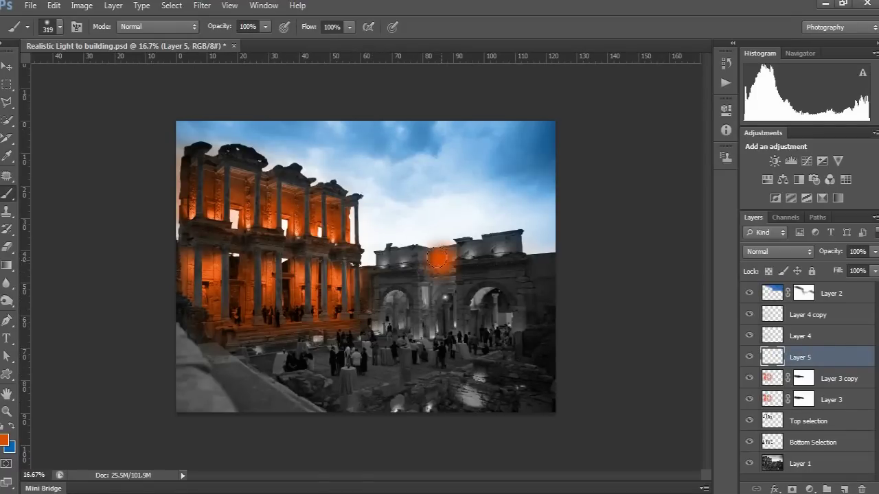
{"action": "left_click", "coordinate": [471, 254]}
{"action": "left_click", "coordinate": [501, 252]}
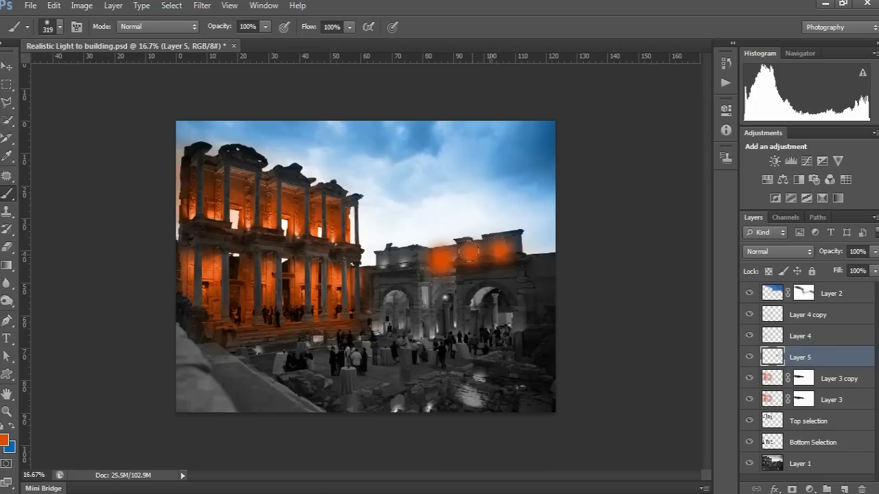
{"action": "left_click", "coordinate": [400, 259]}
{"action": "left_click", "coordinate": [378, 260]}
Enlarge the brush to 400 px and dab orange over the lit spots on the foreground rocks.
{"action": "left_click", "coordinate": [393, 403]}
{"action": "key", "text": "bracketright"}
{"action": "left_click", "coordinate": [395, 401]}
{"action": "left_click", "coordinate": [431, 401]}
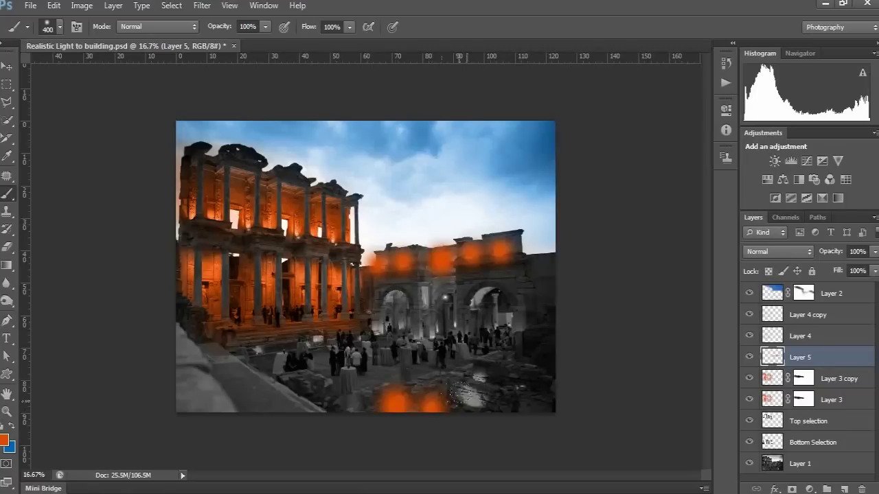
{"action": "left_click", "coordinate": [467, 395]}
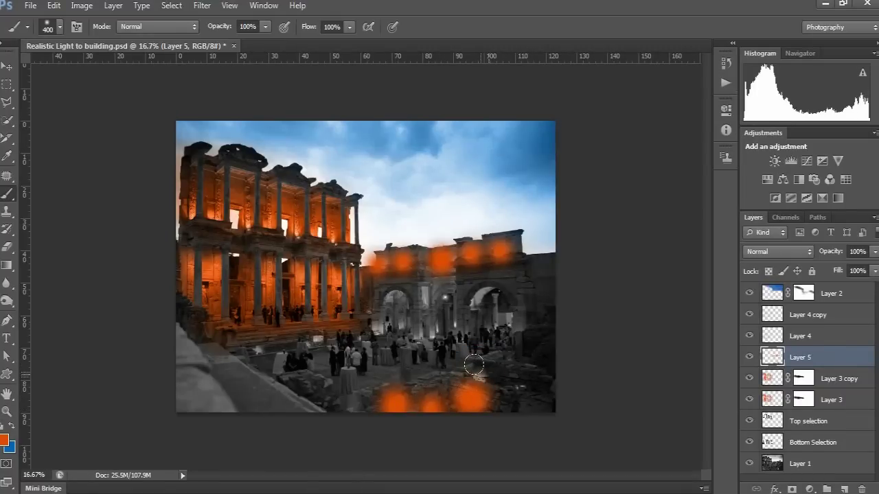
{"action": "left_click", "coordinate": [476, 373]}
Reduce the brush to 250 px and dab orange over the ground-level lights from the tall building's steps to the arches.
{"action": "key", "text": "bracketleft"}
{"action": "key", "text": "bracketleft"}
{"action": "left_click", "coordinate": [257, 350]}
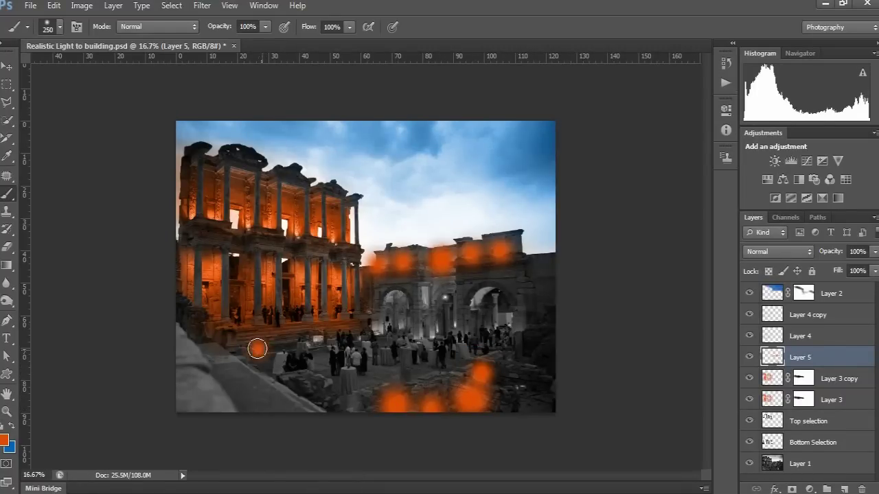
{"action": "left_click", "coordinate": [319, 339]}
{"action": "left_click", "coordinate": [379, 328]}
{"action": "left_click", "coordinate": [428, 332]}
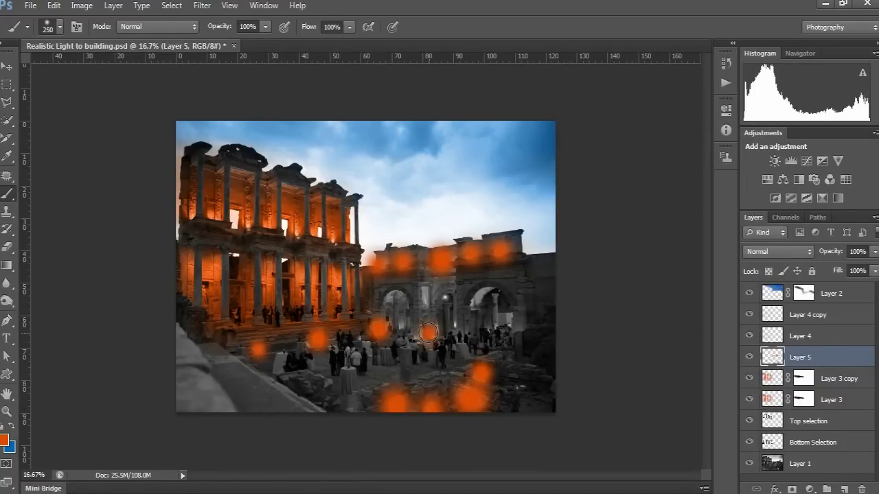
Enlarge the brush to 400 px and dab orange at the base of the central pier and inside the large arch.
{"action": "key", "text": "bracketright"}
{"action": "key", "text": "bracketright"}
{"action": "left_click", "coordinate": [436, 332]}
{"action": "left_click", "coordinate": [509, 320]}
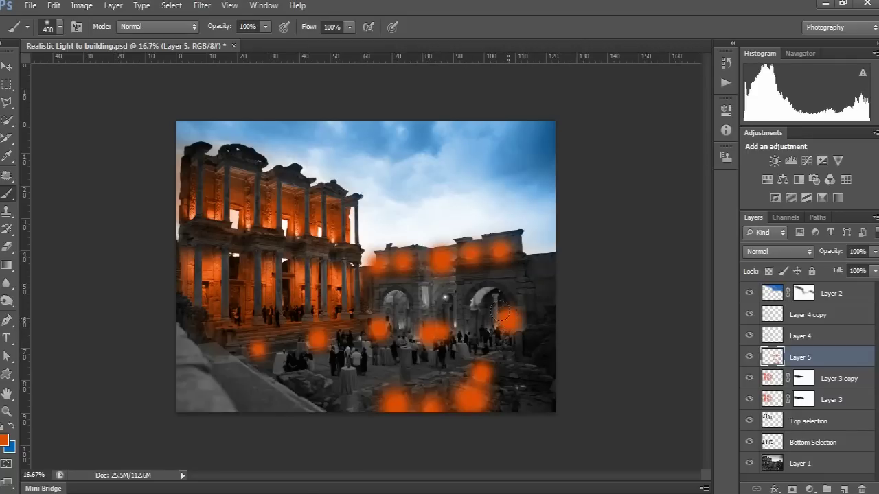
Reduce the brush size to 125 px.
{"action": "key", "text": "bracketleft"}
{"action": "key", "text": "bracketleft"}
{"action": "key", "text": "bracketleft"}
{"action": "key", "text": "bracketleft"}
{"action": "key", "text": "bracketleft"}
{"action": "key", "text": "bracketleft"}
{"action": "key", "text": "bracketleft"}
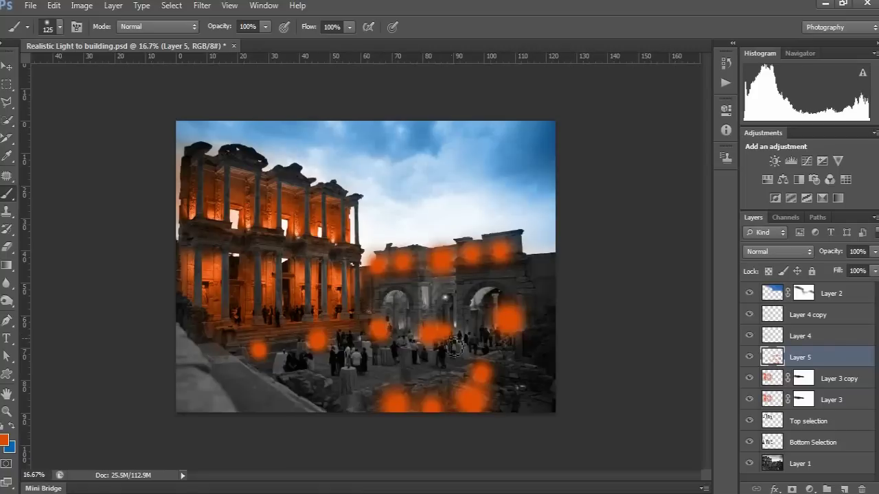
Apply a Gaussian Blur with a 5-pixel radius to Layer 5 and set its blend mode to Color.
{"action": "left_click", "coordinate": [202, 6]}
{"action": "mouse_move", "coordinate": [261, 144]}
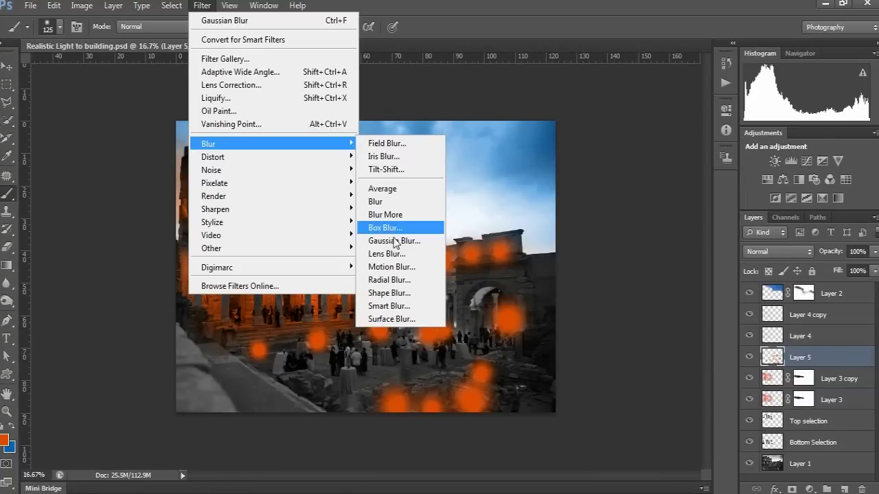
{"action": "left_click", "coordinate": [394, 240]}
{"action": "left_click_drag", "start_coordinate": [610, 396], "coordinate": [557, 405]}
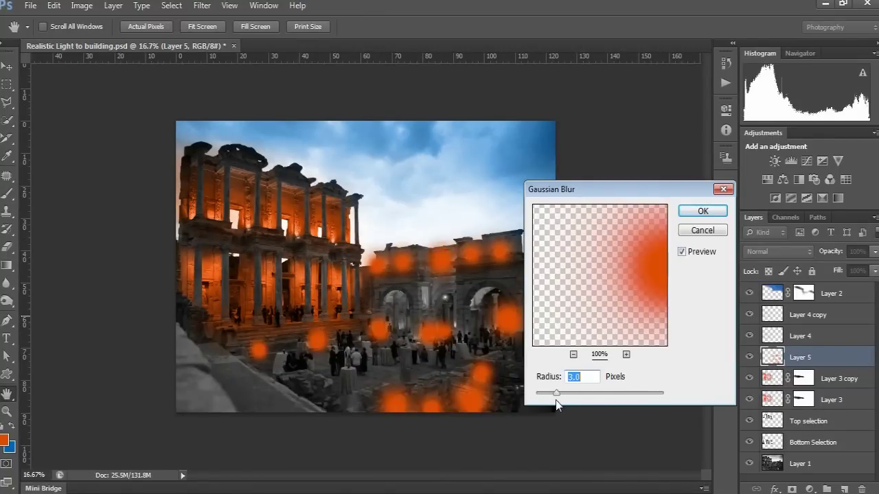
{"action": "type", "text": "5"}
{"action": "left_click", "coordinate": [698, 216]}
{"action": "left_click", "coordinate": [757, 251]}
{"action": "left_click", "coordinate": [757, 333]}
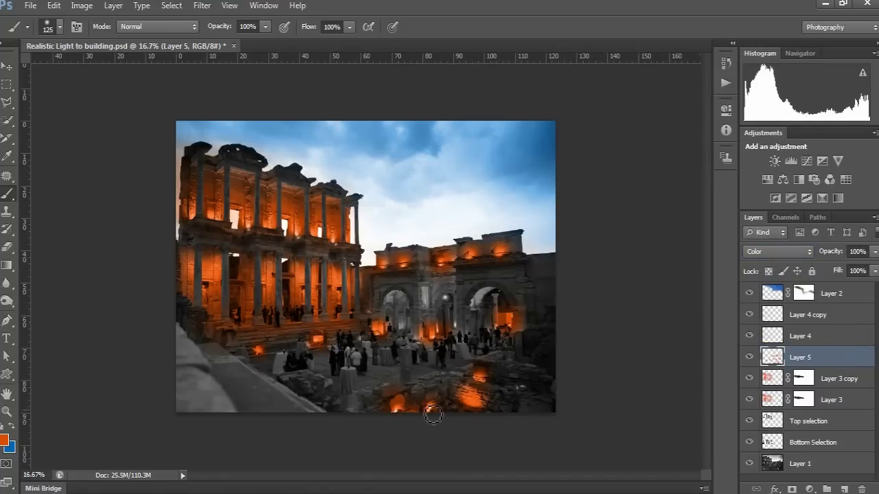
Set the brush to 500 px at 20% opacity and paint faint orange around the lights of the arched building on Layer 5.
{"action": "key", "text": "bracketright"}
{"action": "key", "text": "bracketright"}
{"action": "key", "text": "bracketright"}
{"action": "key", "text": "bracketright"}
{"action": "key", "text": "bracketright"}
{"action": "key", "text": "bracketright"}
{"action": "left_click", "coordinate": [253, 26]}
{"action": "type", "text": "20"}
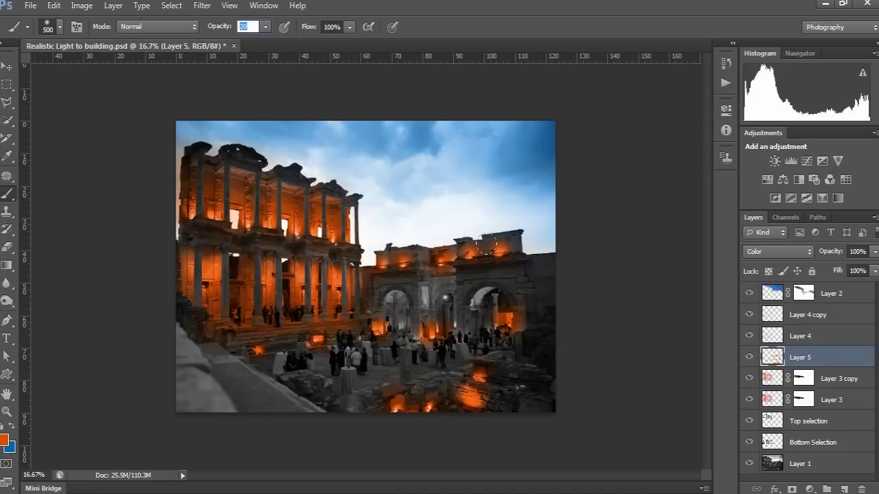
{"action": "key", "text": "Return"}
{"action": "left_click_drag", "start_coordinate": [495, 246], "coordinate": [504, 251]}
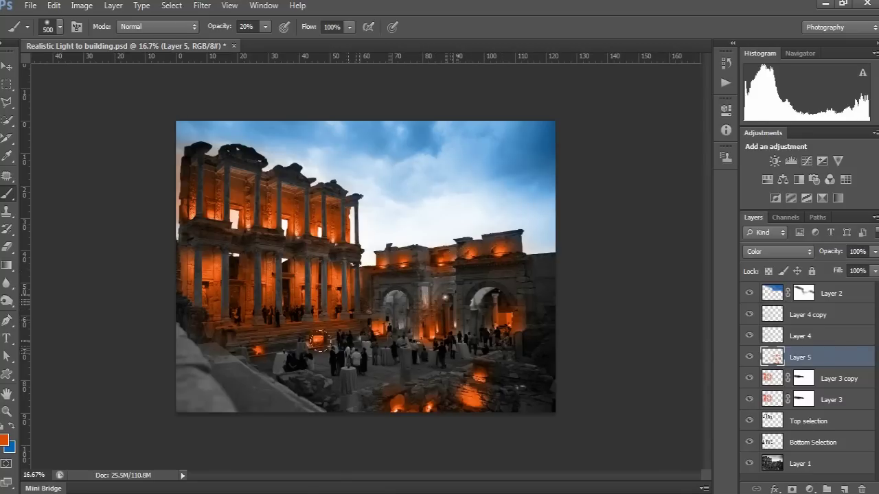
Paint faint orange over the foreground rocks and around the steps with a 400 px brush, and restore the brush opacity to 100%.
{"action": "key", "text": "bracketleft"}
{"action": "mouse_move", "coordinate": [465, 451]}
{"action": "left_mouse_down"}
{"action": "mouse_move", "coordinate": [384, 412]}
{"action": "mouse_move", "coordinate": [383, 403]}
{"action": "mouse_move", "coordinate": [368, 443]}
{"action": "mouse_move", "coordinate": [474, 431]}
{"action": "left_mouse_up"}
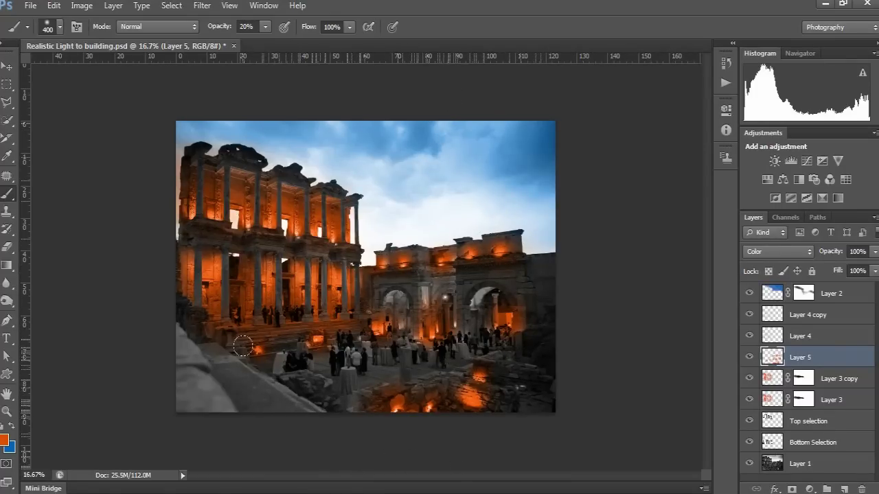
{"action": "left_click_drag", "start_coordinate": [265, 27], "coordinate": [361, 214]}
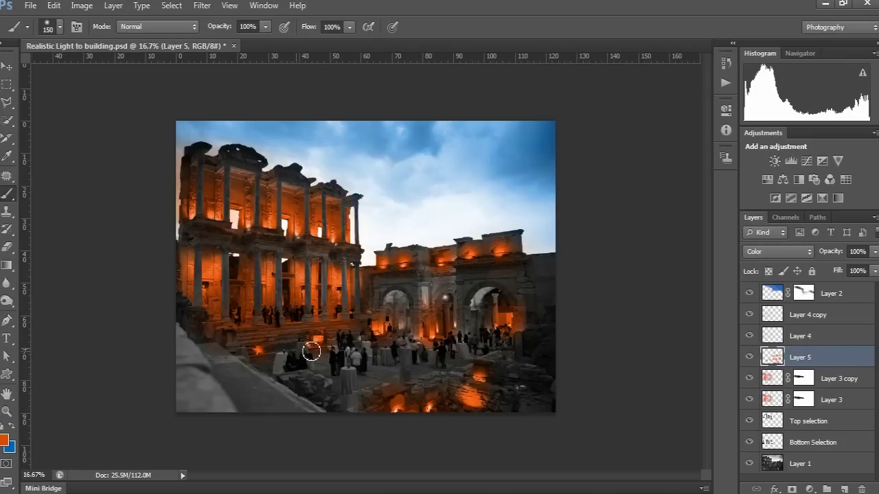
Add a layer mask to Layer 5 and set the brush to 175 px at 24% opacity.
{"action": "left_click", "coordinate": [792, 489]}
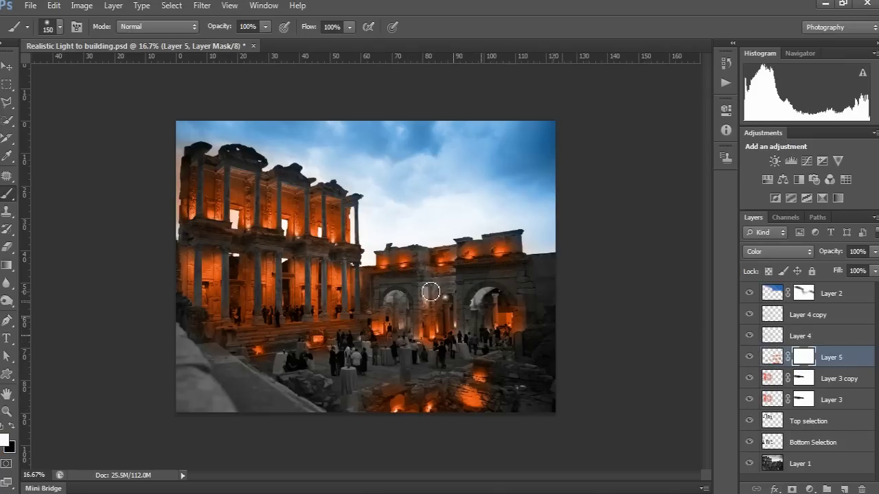
{"action": "key", "text": "bracketright"}
{"action": "key", "text": "bracketright"}
{"action": "key", "text": "bracketright"}
{"action": "key", "text": "bracketright"}
{"action": "left_click", "coordinate": [265, 26]}
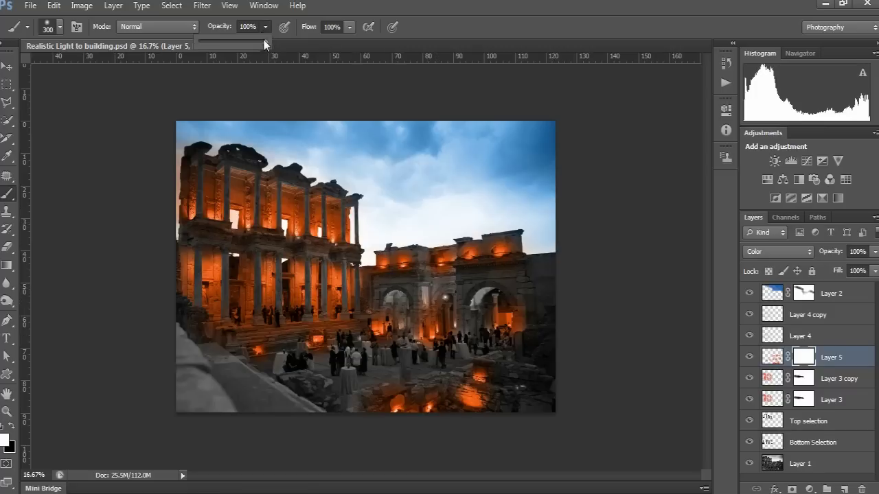
{"action": "key", "text": "bracketleft"}
{"action": "key", "text": "bracketleft"}
{"action": "key", "text": "bracketleft"}
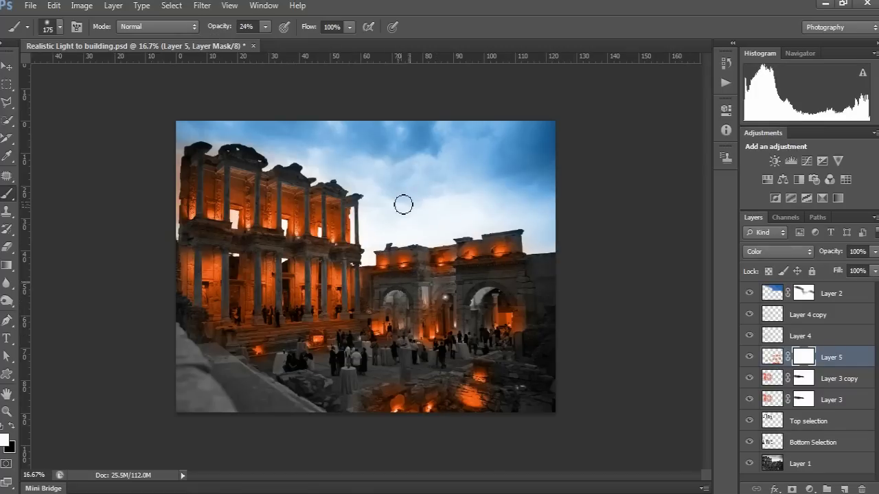
Paint black on the Layer 5 mask to soften the orange around the arched building and the foreground ground.
{"action": "key", "text": "ctrl+plus"}
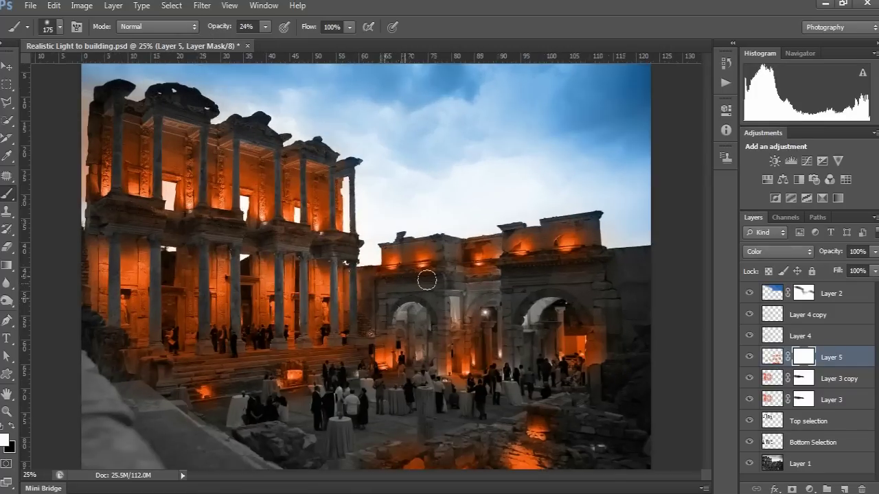
{"action": "key", "text": "x"}
{"action": "left_click_drag", "start_coordinate": [428, 280], "coordinate": [388, 283]}
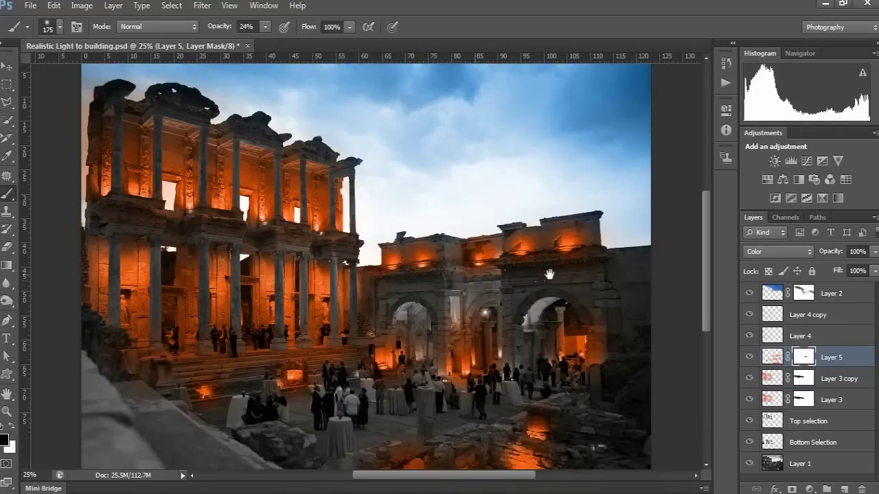
{"action": "left_click_drag", "start_coordinate": [549, 271], "coordinate": [484, 261]}
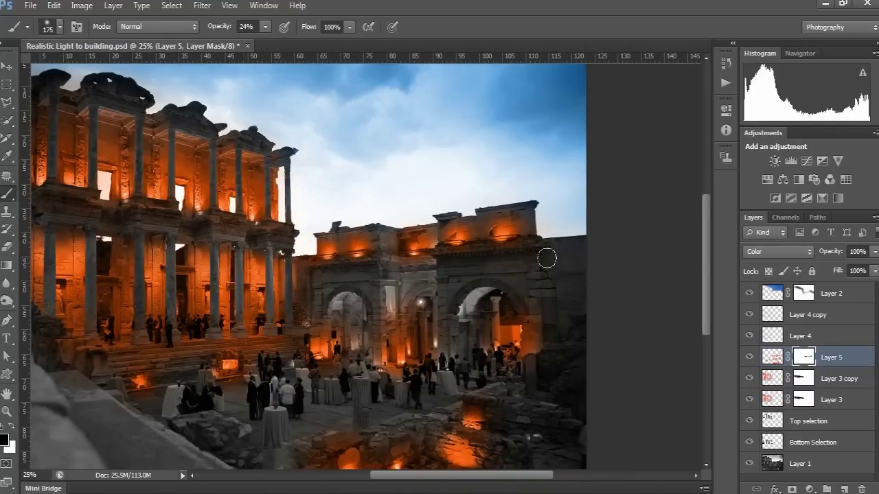
{"action": "left_click_drag", "start_coordinate": [488, 351], "coordinate": [480, 258]}
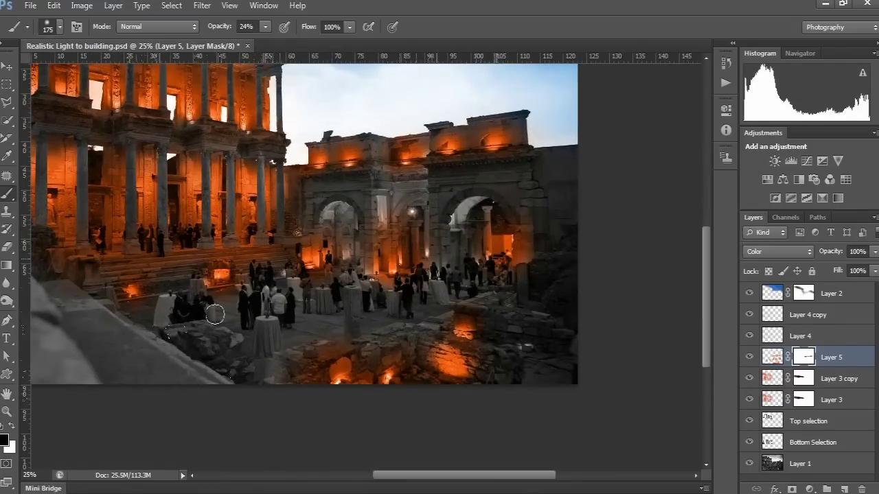
{"action": "scroll", "coordinate": [442, 235], "scroll_direction": "up", "scroll_amount": 2}
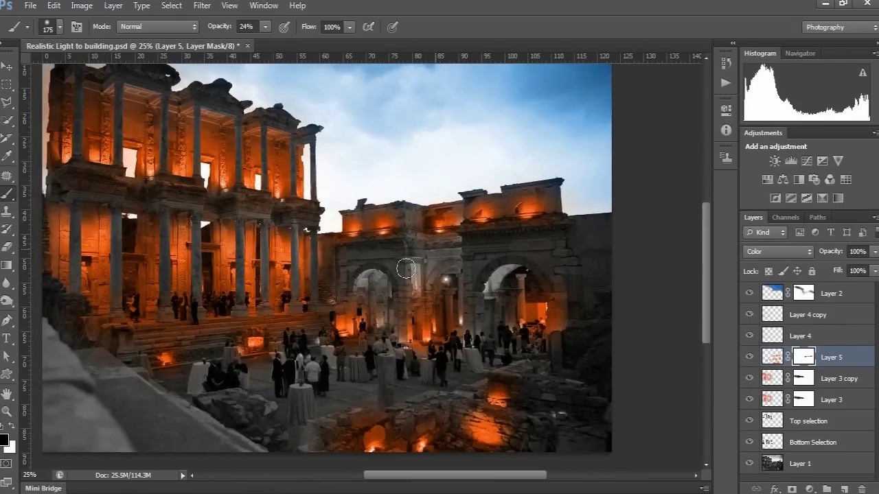
{"action": "scroll", "coordinate": [411, 258], "scroll_direction": "down", "scroll_amount": 2}
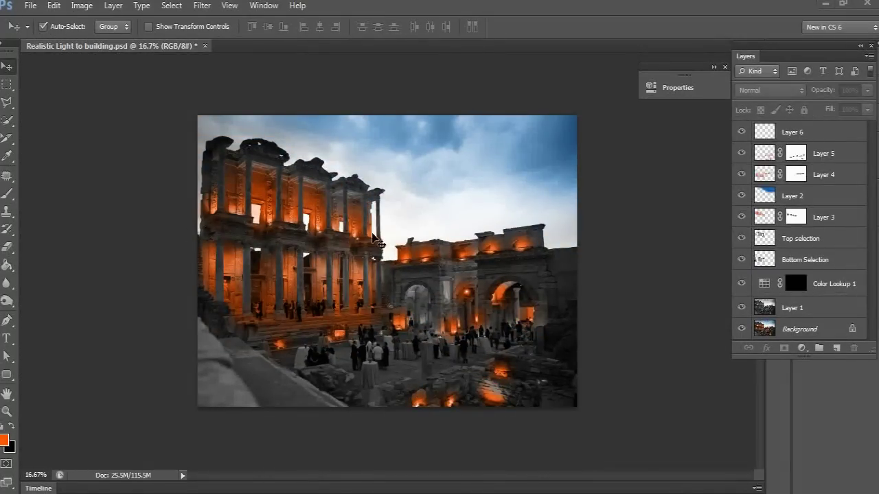
Add a Levels adjustment layer above Layer 6 and set its white input level to 102.
{"action": "left_click", "coordinate": [814, 137]}
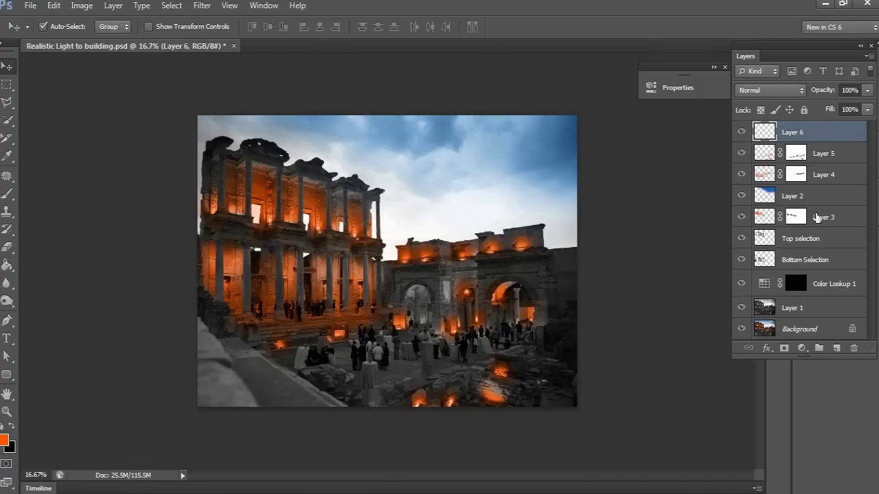
{"action": "left_click", "coordinate": [805, 350]}
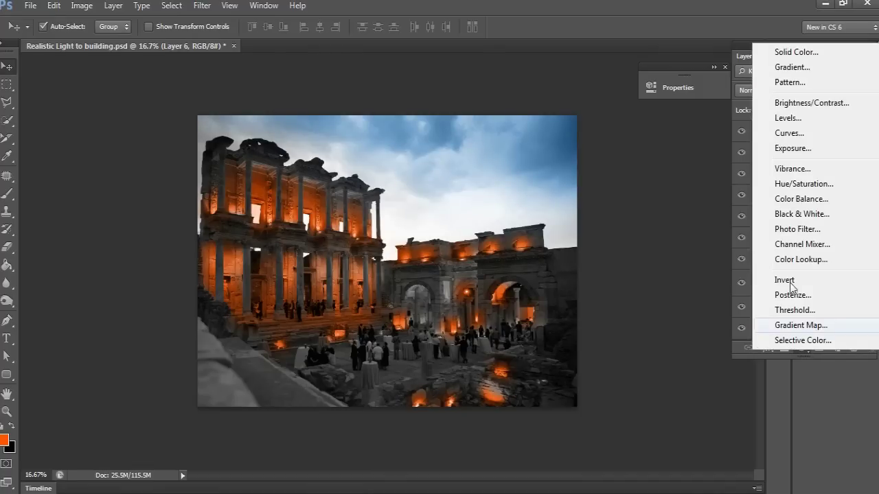
{"action": "left_click", "coordinate": [791, 120]}
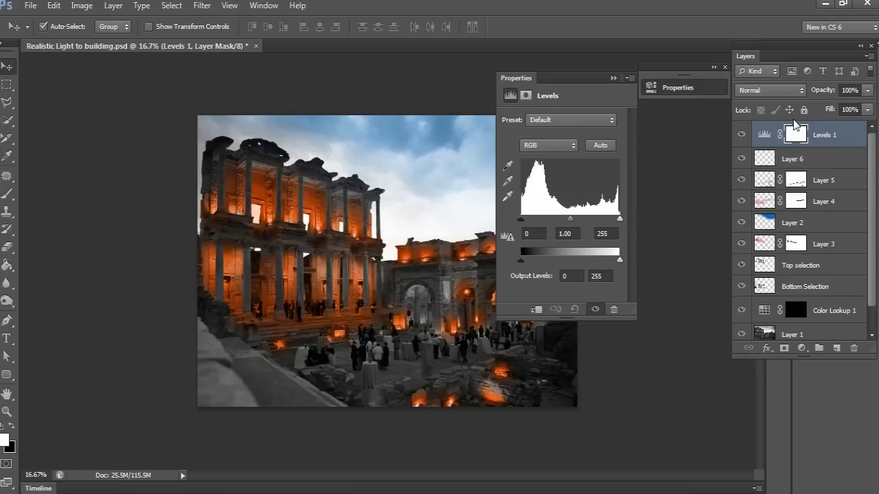
{"action": "left_click_drag", "start_coordinate": [608, 235], "coordinate": [577, 236]}
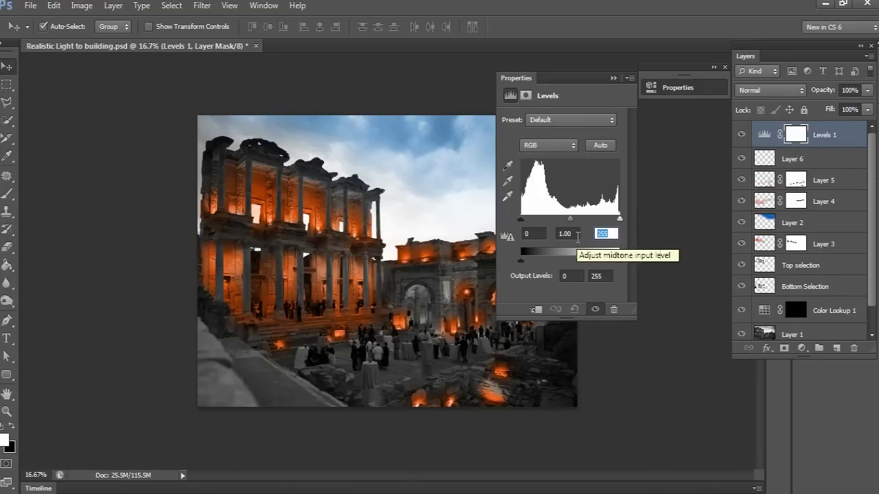
{"action": "type", "text": "182"}
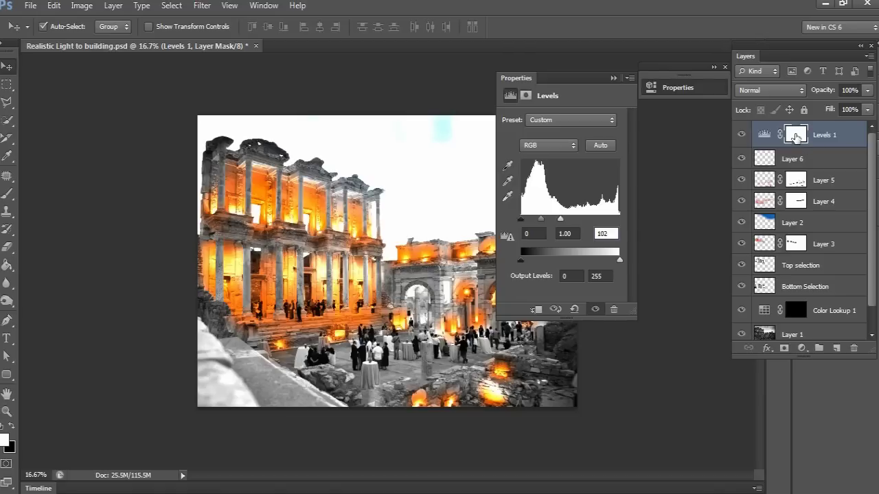
Invert the Levels 1 layer mask to black and collapse its properties.
{"action": "left_click", "coordinate": [797, 136]}
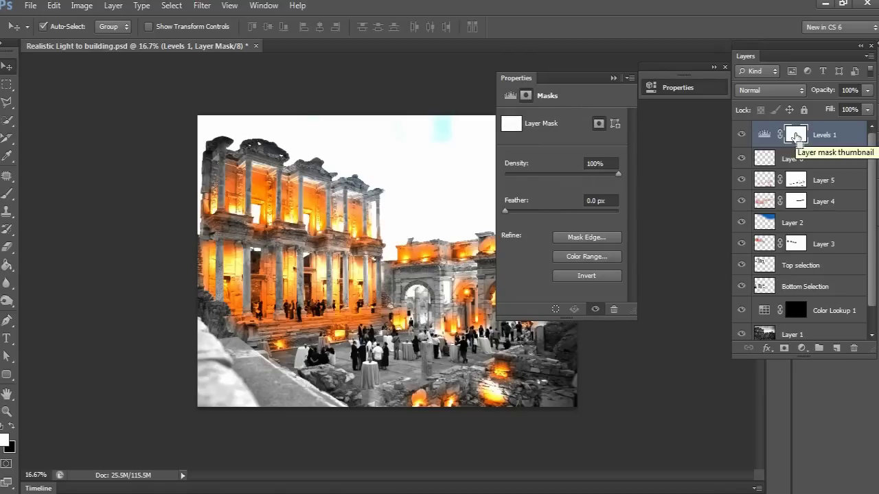
{"action": "key", "text": "ctrl+i"}
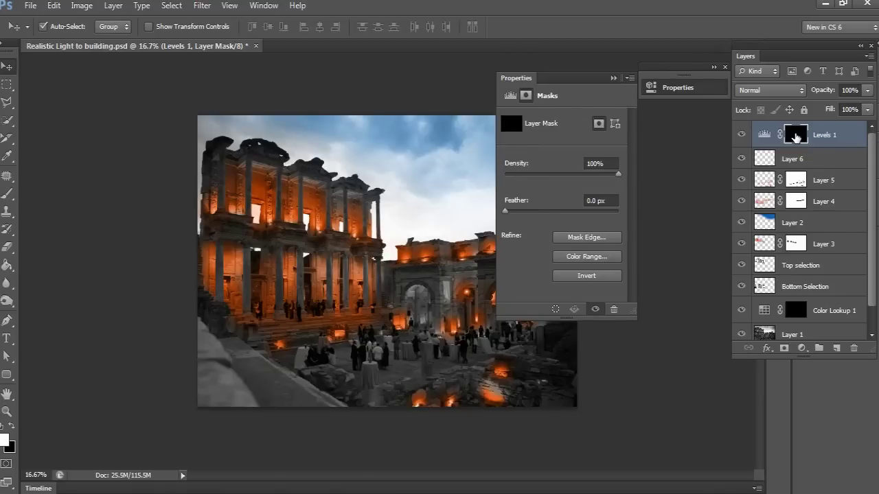
{"action": "left_click", "coordinate": [630, 79]}
{"action": "left_click", "coordinate": [629, 79]}
{"action": "left_click", "coordinate": [614, 78]}
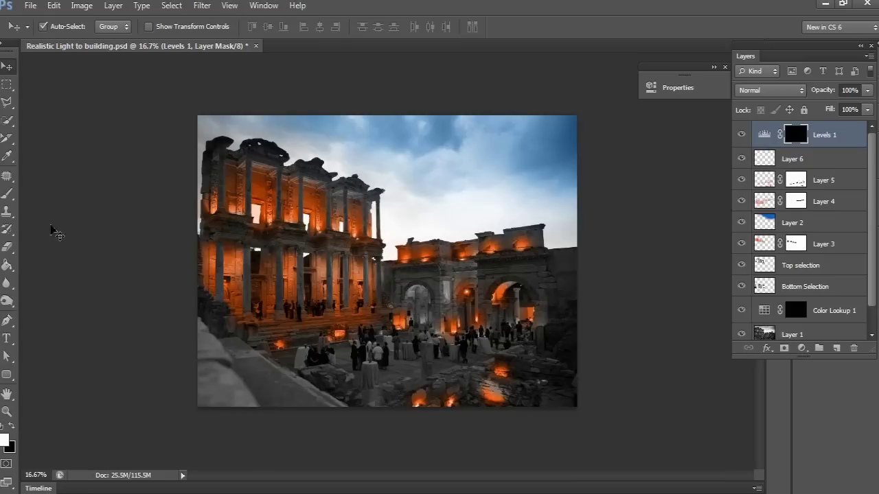
Dab white on the Levels 1 mask over the tall building's upper-storey lights with a 400 px brush at 100% opacity.
{"action": "left_click", "coordinate": [6, 195]}
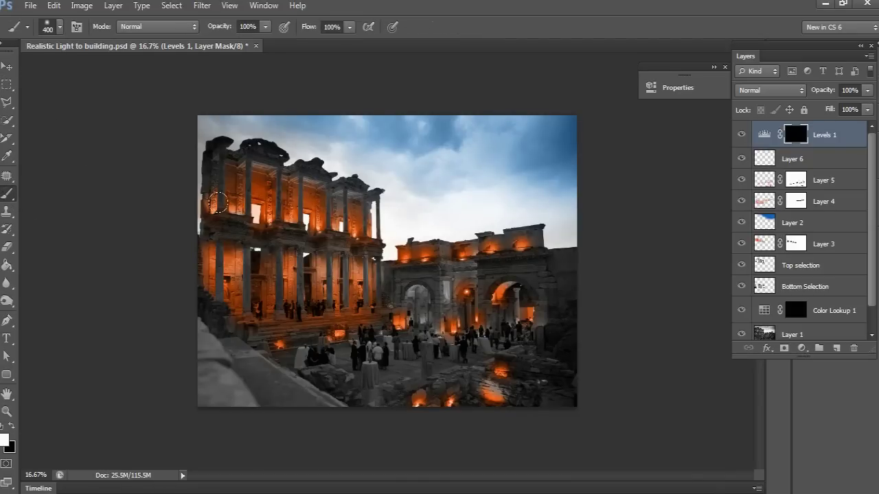
{"action": "left_click", "coordinate": [232, 203]}
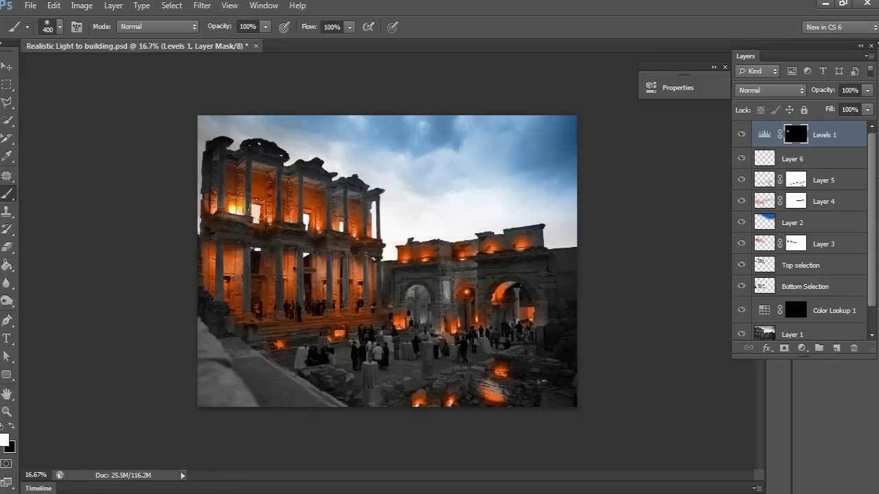
{"action": "left_click", "coordinate": [261, 215]}
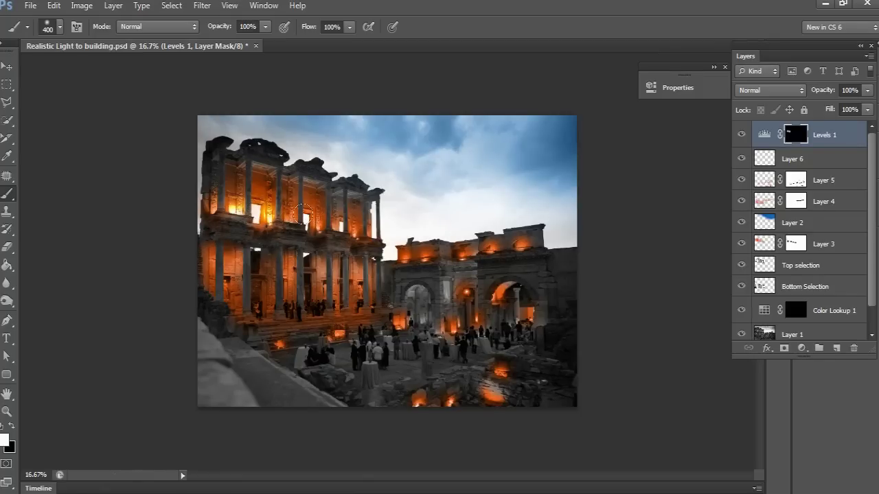
{"action": "left_click", "coordinate": [312, 220]}
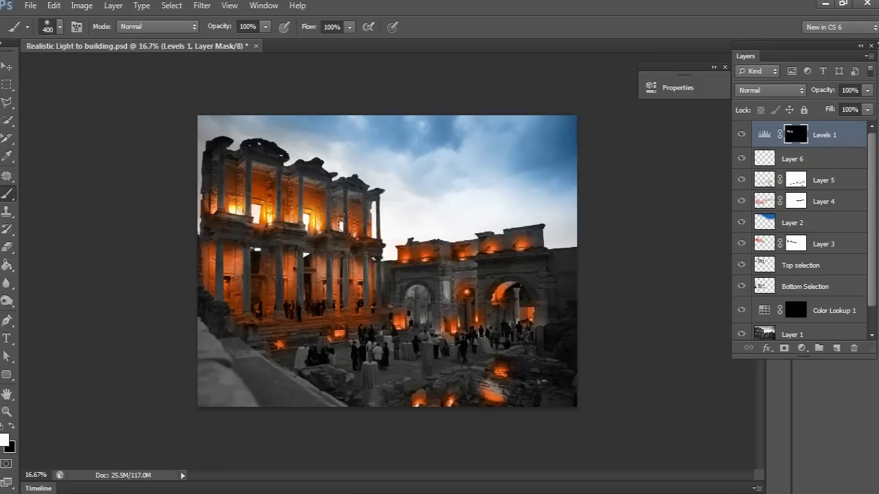
{"action": "left_click", "coordinate": [352, 230]}
{"action": "left_click", "coordinate": [212, 206]}
{"action": "left_click", "coordinate": [206, 205]}
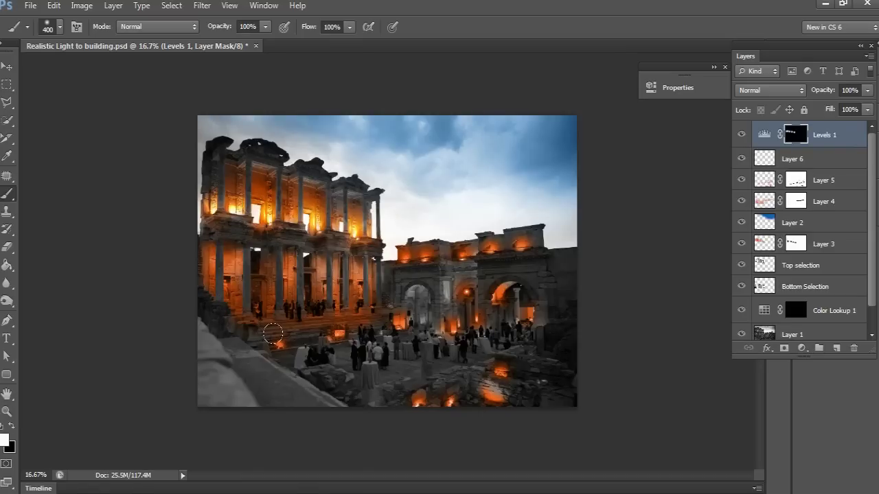
Reduce the brush to 200 px and dab white on the Levels 1 mask over the lights by the steps.
{"action": "key", "text": "bracketleft"}
{"action": "key", "text": "bracketleft"}
{"action": "key", "text": "bracketleft"}
{"action": "left_click", "coordinate": [282, 345]}
{"action": "left_click", "coordinate": [338, 335]}
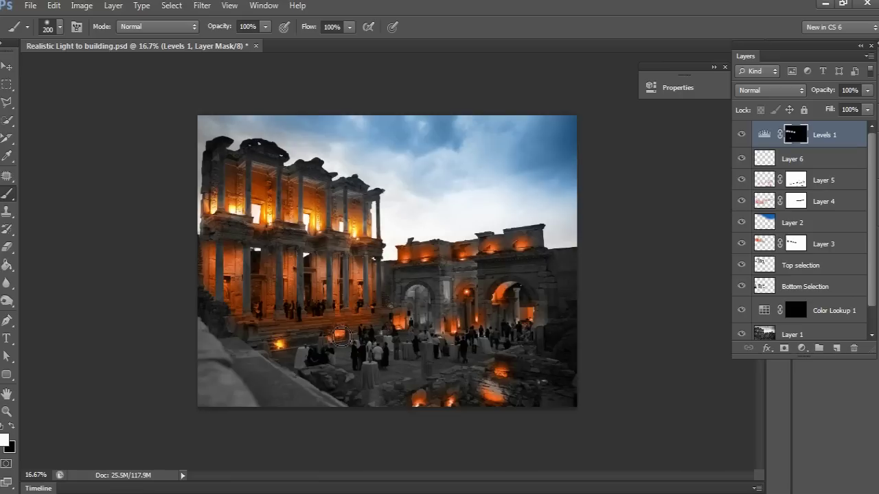
Enlarge the brush to 300 px and brighten the square step light, the light beside the small arch and the lamp between the arches.
{"action": "key", "text": "bracketright"}
{"action": "left_click", "coordinate": [339, 335]}
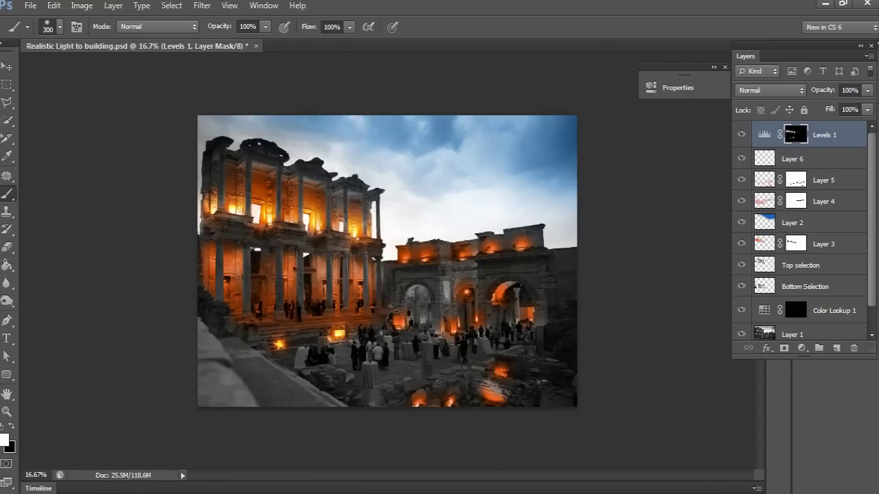
{"action": "left_click", "coordinate": [401, 327]}
{"action": "left_click", "coordinate": [469, 290]}
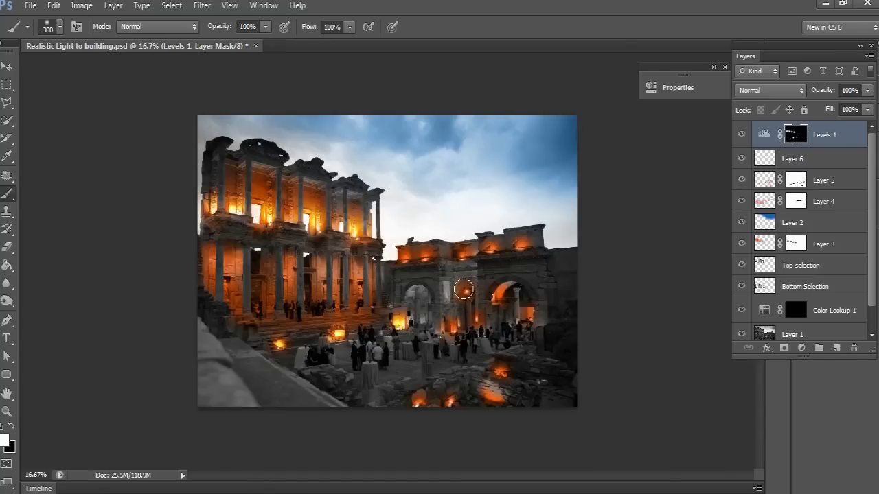
{"action": "left_click", "coordinate": [465, 291]}
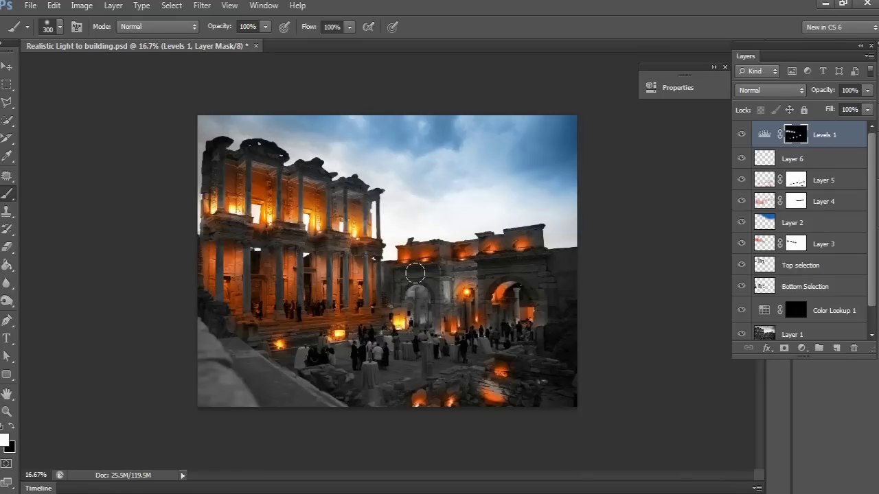
Brighten the arched building's rooftop lights with a 250 px brush, and the lights at its pier base and inside the large arch at 150 px.
{"action": "key", "text": "bracketleft"}
{"action": "mouse_move", "coordinate": [404, 257]}
{"action": "left_mouse_down"}
{"action": "mouse_move", "coordinate": [415, 293]}
{"action": "mouse_move", "coordinate": [426, 257]}
{"action": "mouse_move", "coordinate": [467, 265]}
{"action": "mouse_move", "coordinate": [474, 287]}
{"action": "mouse_move", "coordinate": [489, 252]}
{"action": "mouse_move", "coordinate": [495, 259]}
{"action": "mouse_move", "coordinate": [524, 245]}
{"action": "mouse_move", "coordinate": [499, 261]}
{"action": "left_mouse_up"}
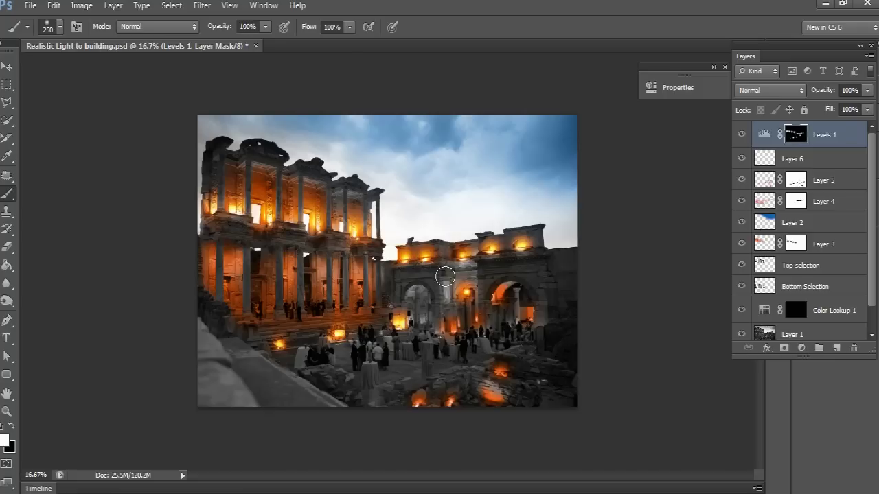
{"action": "key", "text": "bracketleft"}
{"action": "key", "text": "bracketleft"}
{"action": "key", "text": "bracketleft"}
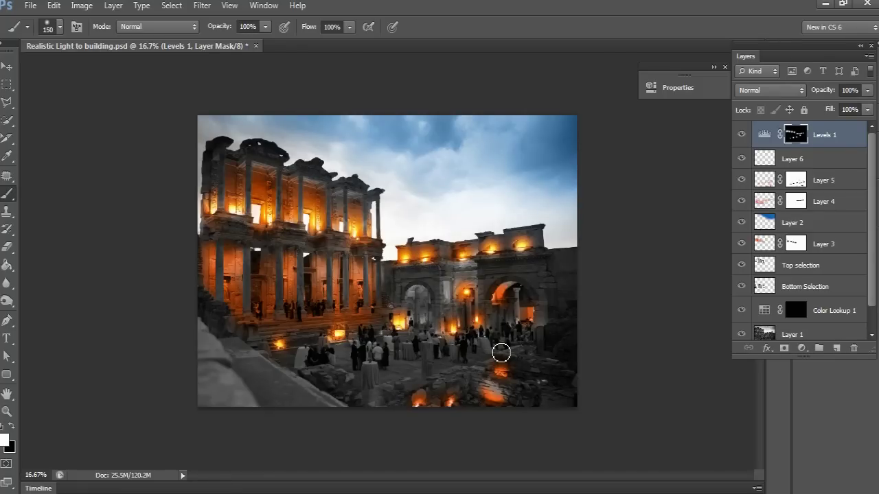
{"action": "left_click_drag", "start_coordinate": [499, 299], "coordinate": [514, 309]}
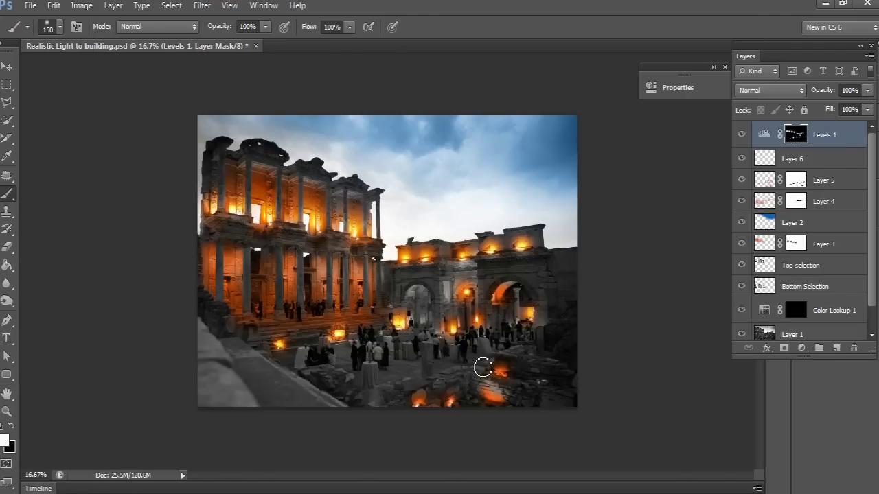
Enlarge the brush to 300 px and dab white on the Levels 1 mask over the foreground rock lights.
{"action": "key", "text": "bracketright"}
{"action": "key", "text": "bracketright"}
{"action": "key", "text": "bracketright"}
{"action": "key", "text": "bracketright"}
{"action": "left_click", "coordinate": [449, 405]}
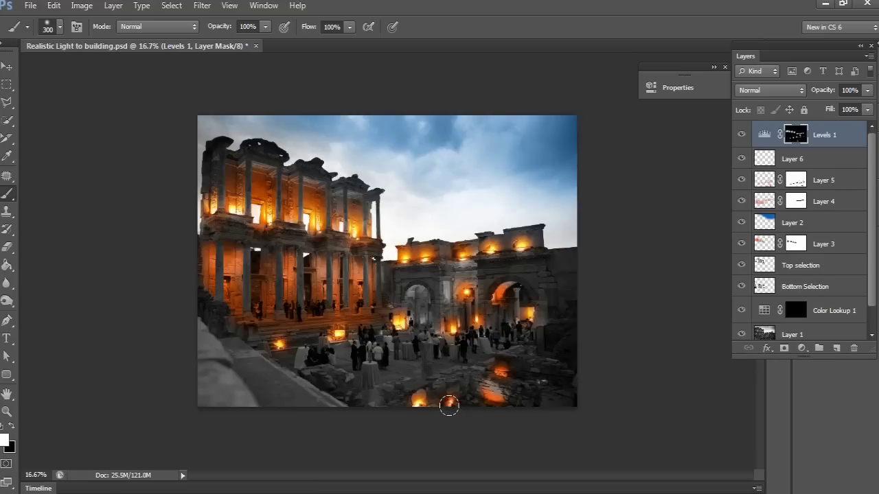
{"action": "left_click", "coordinate": [492, 394]}
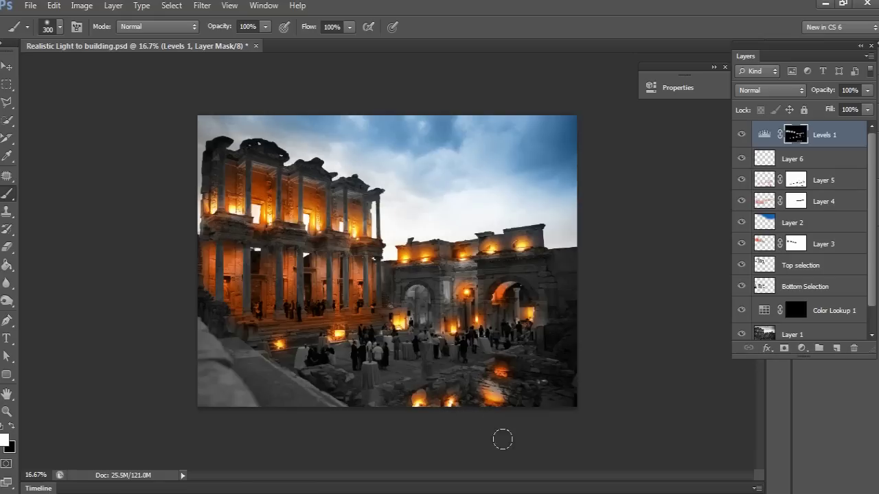
Dab white over the foreground rock reflection, and brighten the left end of the lower facade with a 700 px brush on the Levels 1 mask.
{"action": "left_click", "coordinate": [501, 377]}
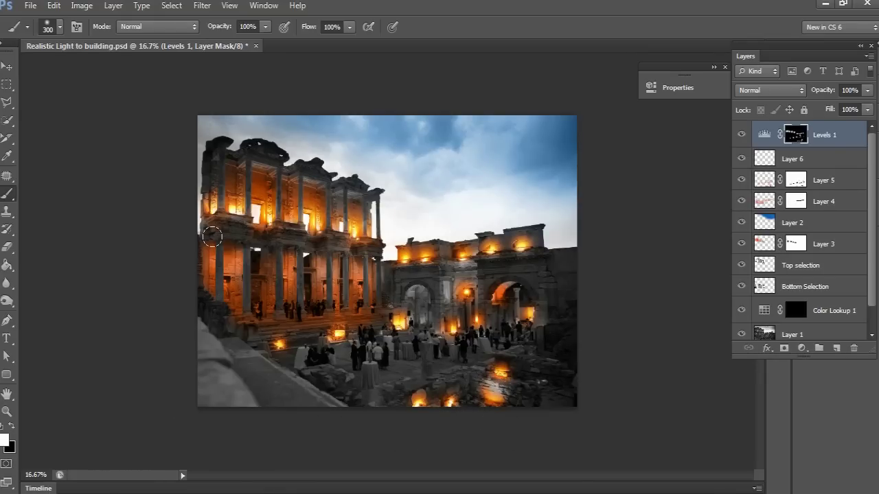
{"action": "key", "text": "bracketright"}
{"action": "key", "text": "bracketright"}
{"action": "key", "text": "bracketright"}
{"action": "key", "text": "bracketright"}
{"action": "key", "text": "bracketright"}
{"action": "left_click_drag", "start_coordinate": [209, 277], "coordinate": [258, 282]}
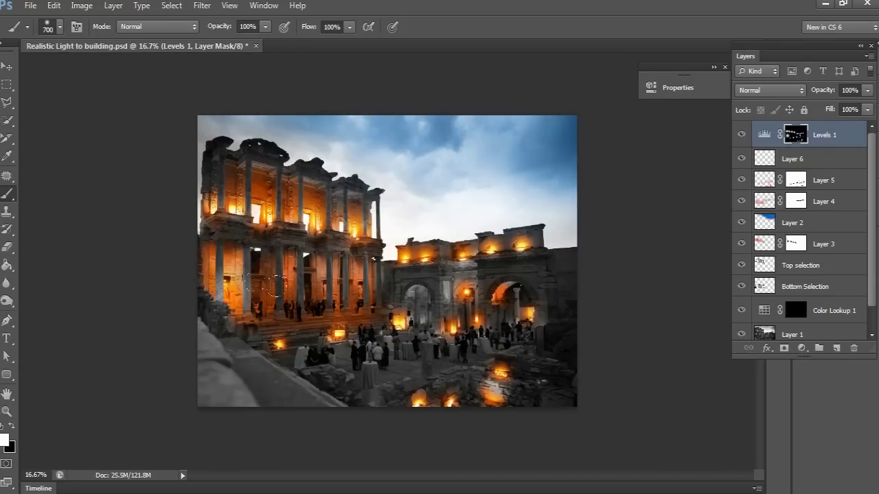
Try to brighten the rest of the lower facade and the steps at 100% brush opacity, and undo the stroke.
{"action": "mouse_move", "coordinate": [251, 283]}
{"action": "left_mouse_down"}
{"action": "mouse_move", "coordinate": [347, 281]}
{"action": "mouse_move", "coordinate": [365, 303]}
{"action": "left_mouse_up"}
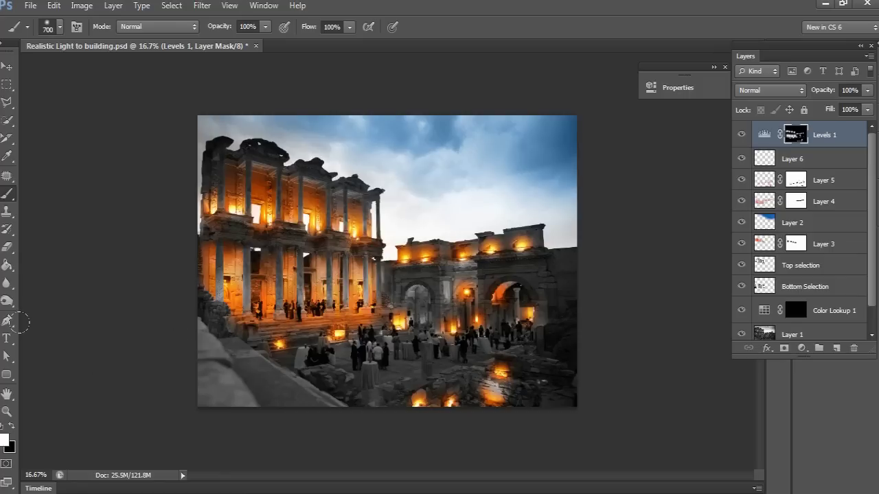
{"action": "key", "text": "ctrl+z"}
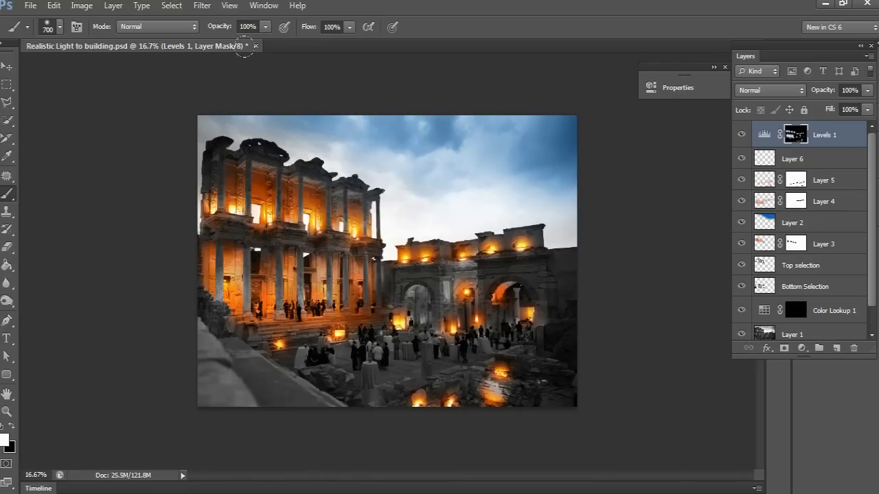
{"action": "key", "text": "ctrl+z"}
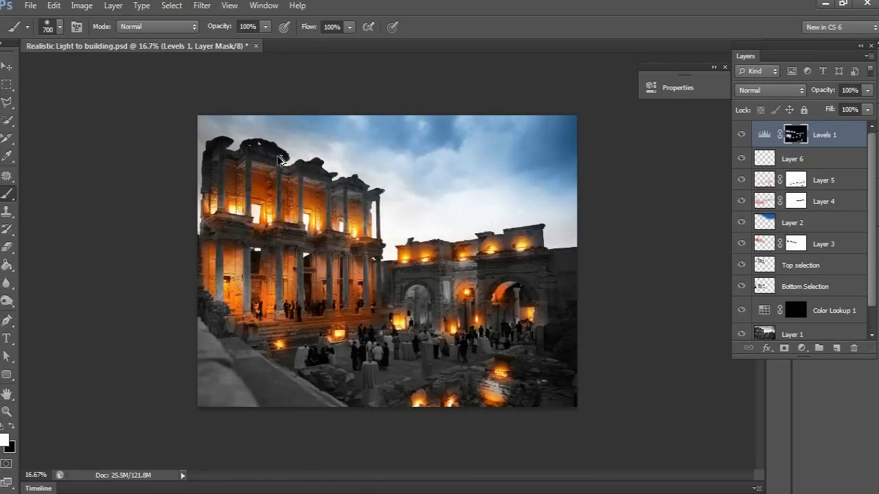
Lower the brush opacity to 62% and paint white on the Levels 1 mask over the lower facade's columns and steps.
{"action": "left_click", "coordinate": [265, 26]}
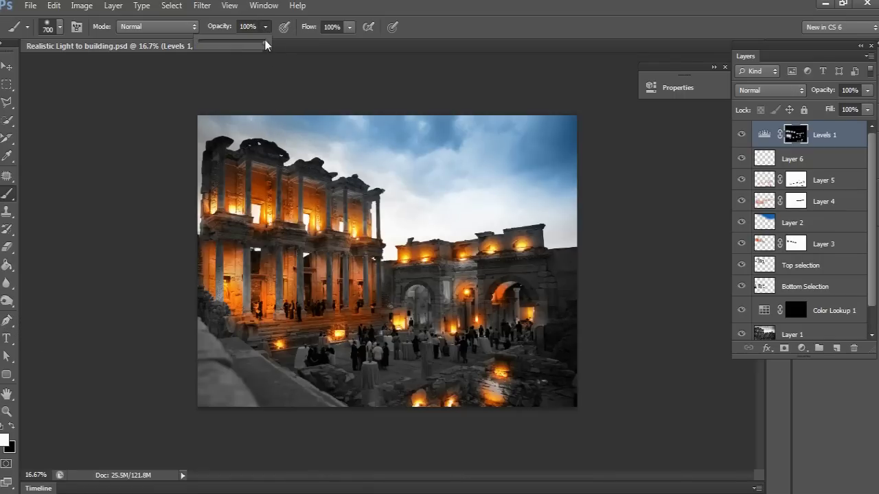
{"action": "left_click_drag", "start_coordinate": [252, 43], "coordinate": [240, 45]}
{"action": "left_click", "coordinate": [251, 62]}
{"action": "mouse_move", "coordinate": [303, 282]}
{"action": "left_mouse_down"}
{"action": "mouse_move", "coordinate": [279, 284]}
{"action": "mouse_move", "coordinate": [304, 255]}
{"action": "mouse_move", "coordinate": [334, 283]}
{"action": "left_mouse_up"}
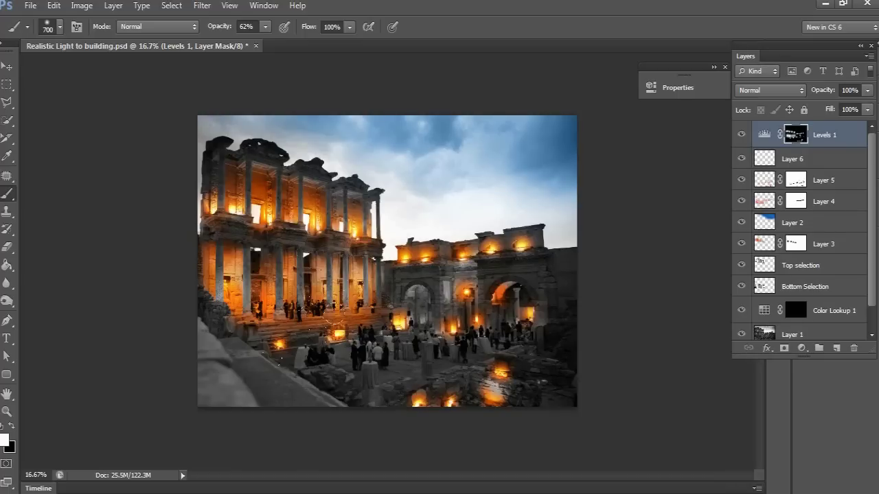
Switch the brush to black at 900 px and 10% opacity for softening the Levels 1 mask.
{"action": "key", "text": "v"}
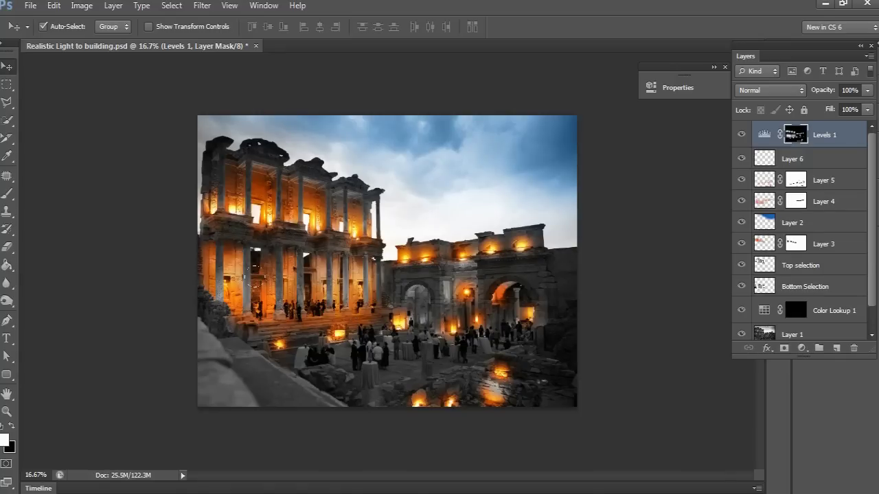
{"action": "key", "text": "b"}
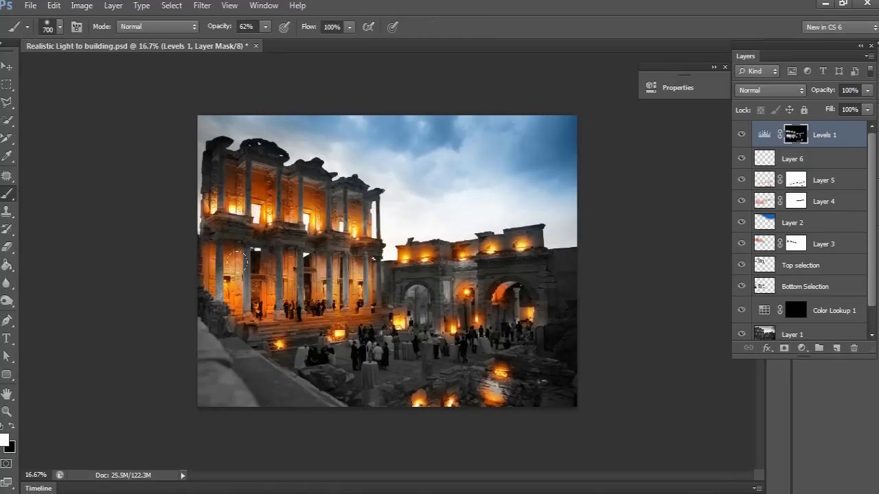
{"action": "key", "text": "x"}
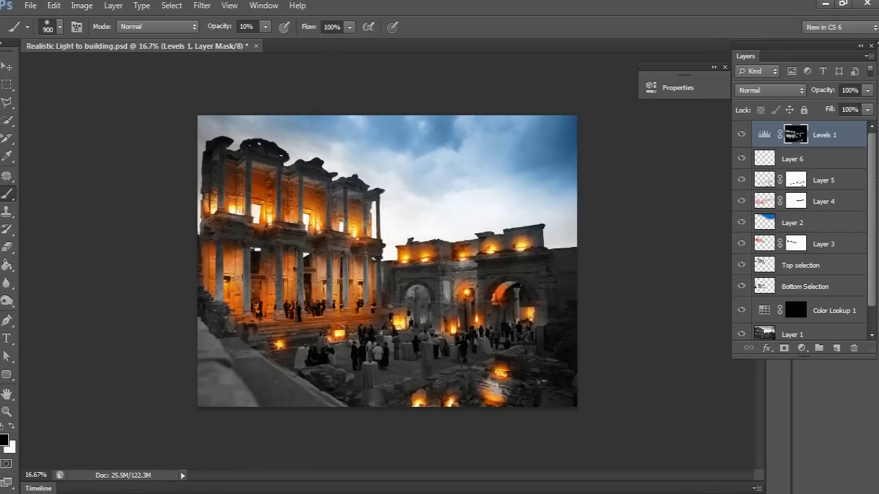
{"action": "key", "text": "v"}
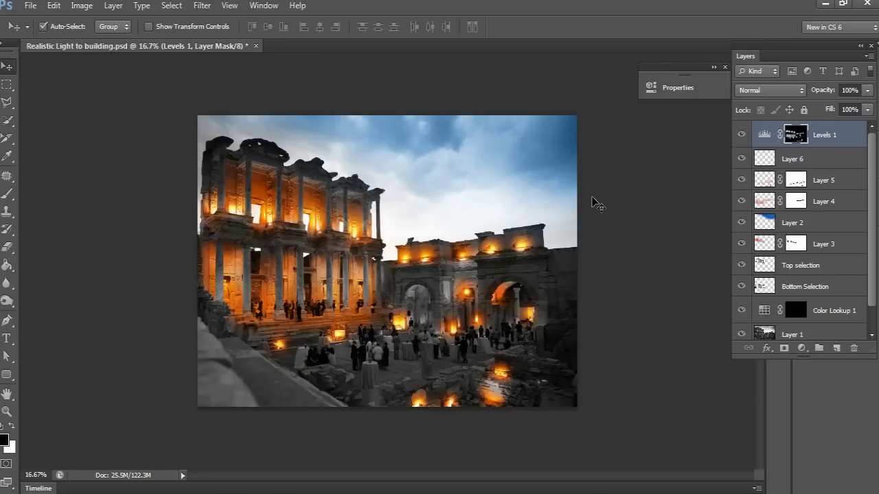
Examine the lit ruins and the sky in full-screen view, enlarged to 25%.
{"action": "key", "text": "f"}
{"action": "key", "text": "f"}
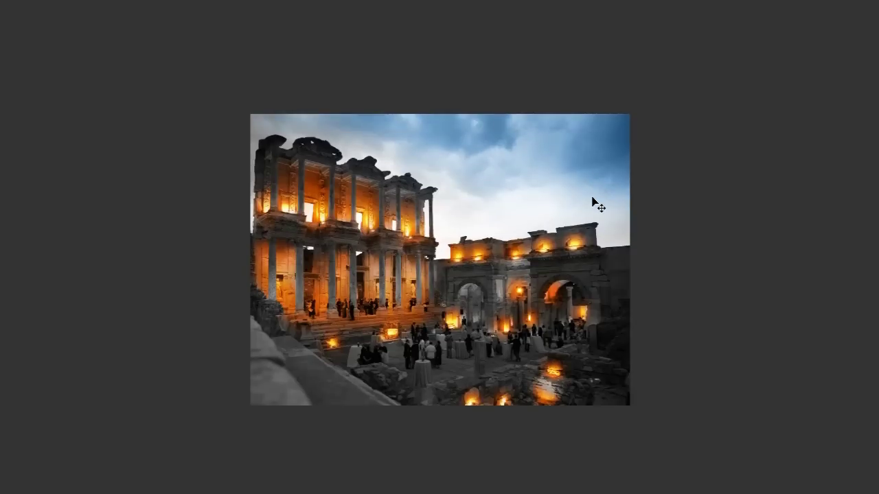
{"action": "key", "text": "ctrl+plus"}
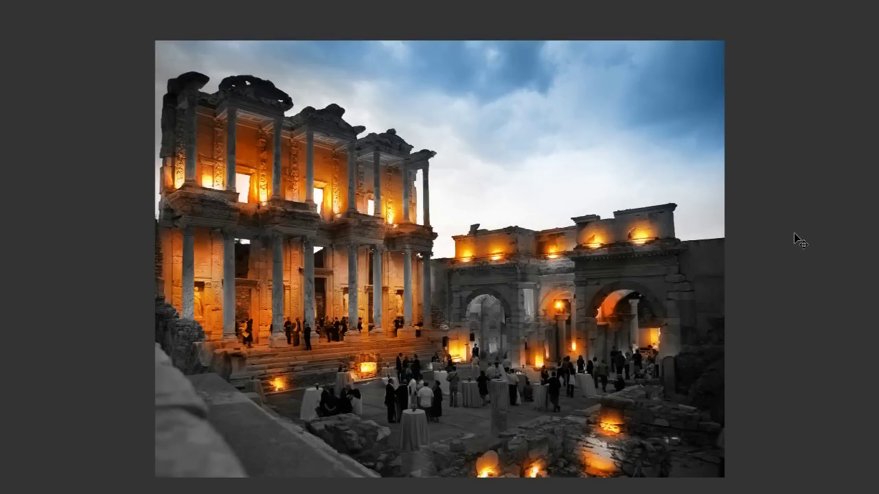
{"action": "key", "text": "f"}
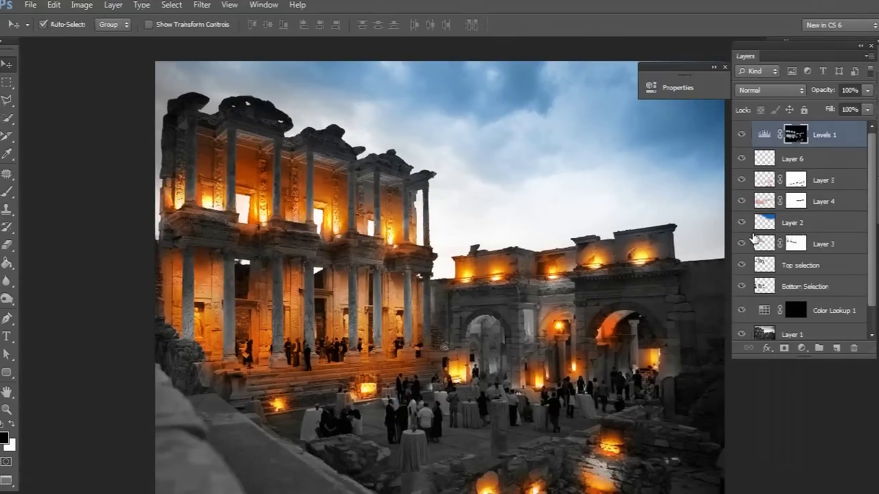
{"action": "key", "text": "f"}
{"action": "key", "text": "f"}
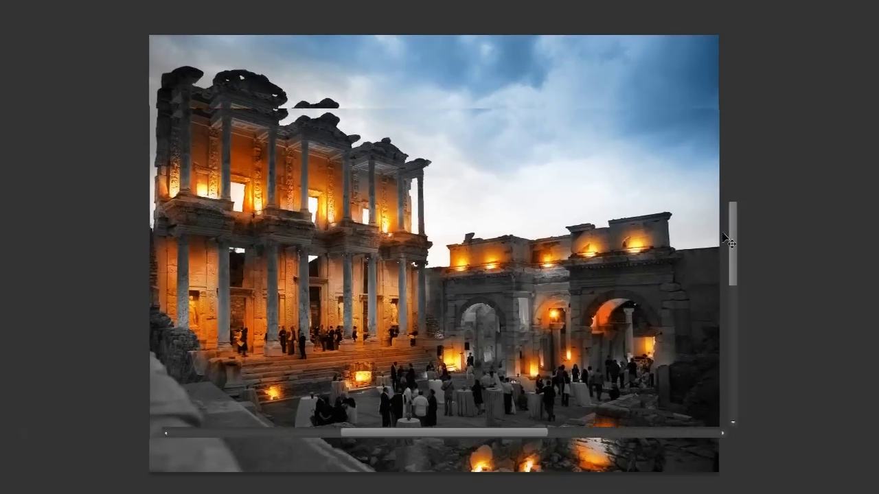
{"action": "key", "text": "f"}
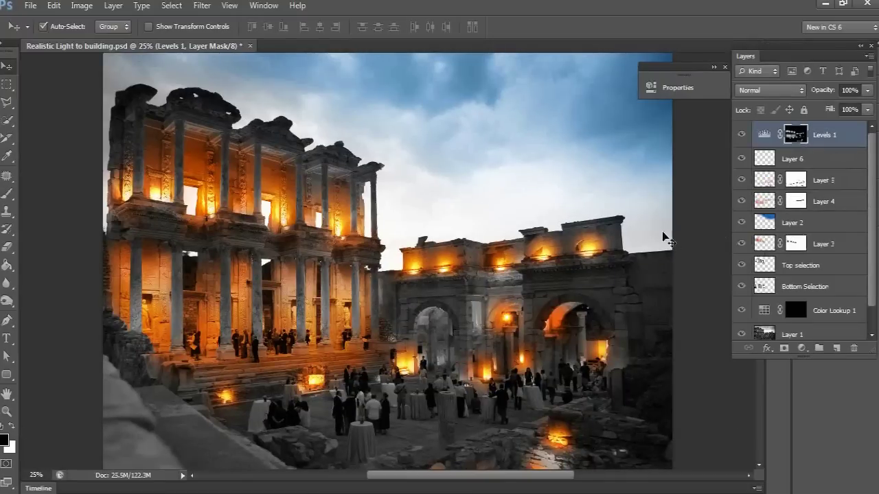
{"action": "key", "text": "ctrl+minus"}
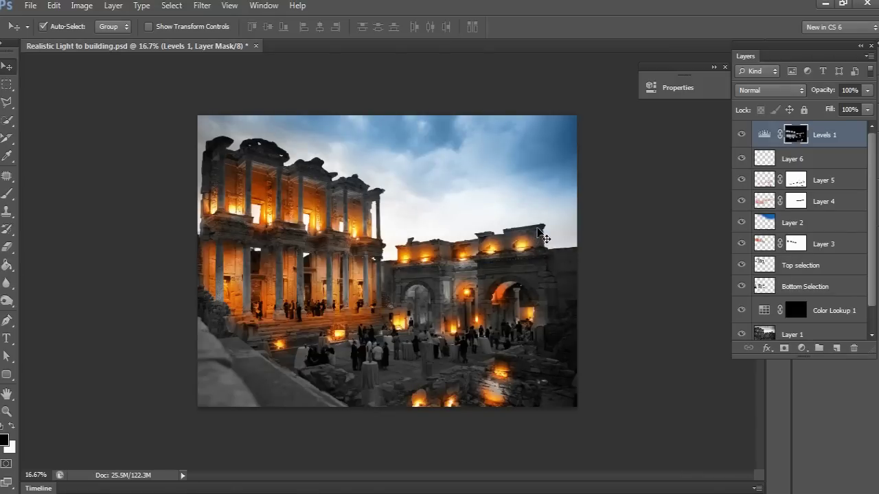
Add a Color Balance adjustment layer above Levels 1 and shift its midtones slightly toward blue and cyan.
{"action": "left_click", "coordinate": [599, 224]}
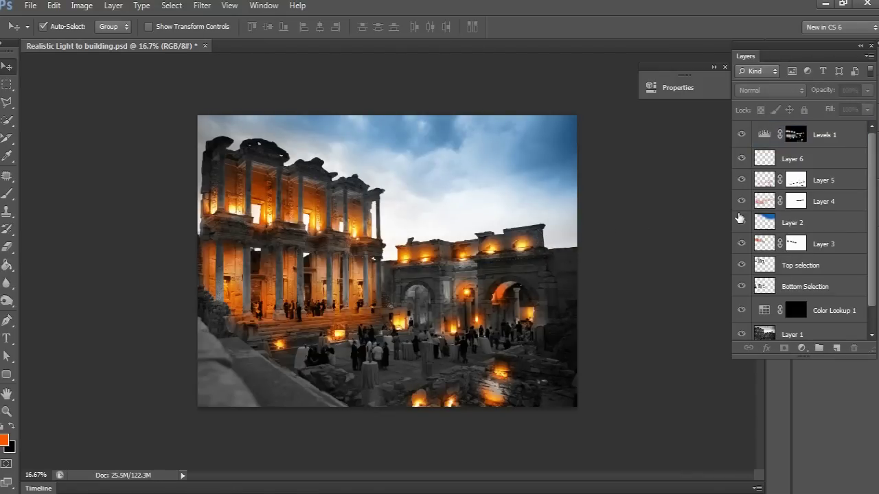
{"action": "left_click", "coordinate": [835, 137]}
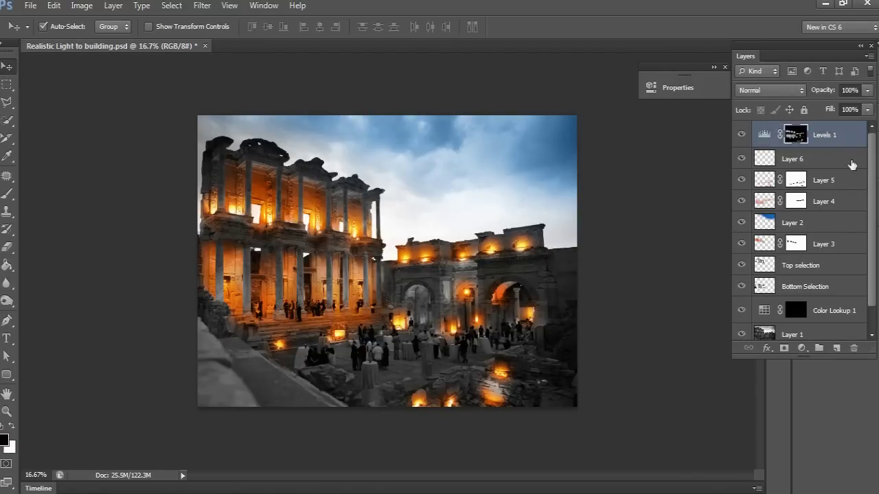
{"action": "left_click", "coordinate": [800, 349]}
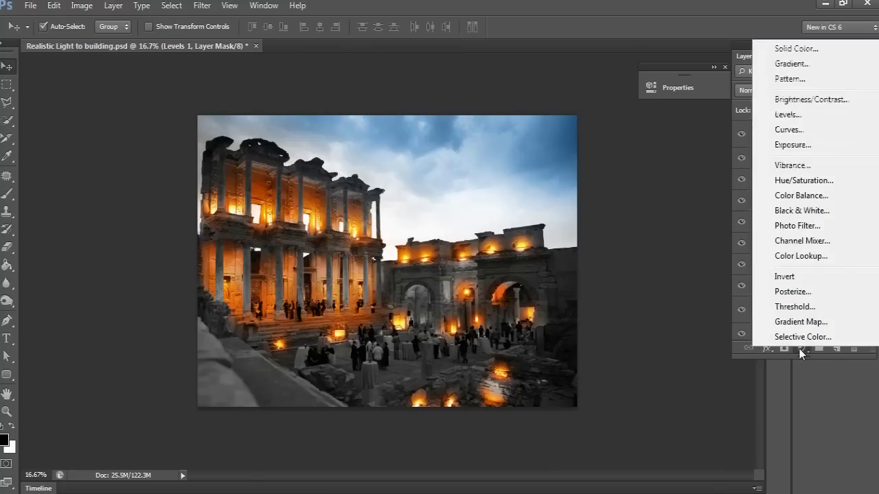
{"action": "left_click", "coordinate": [796, 196]}
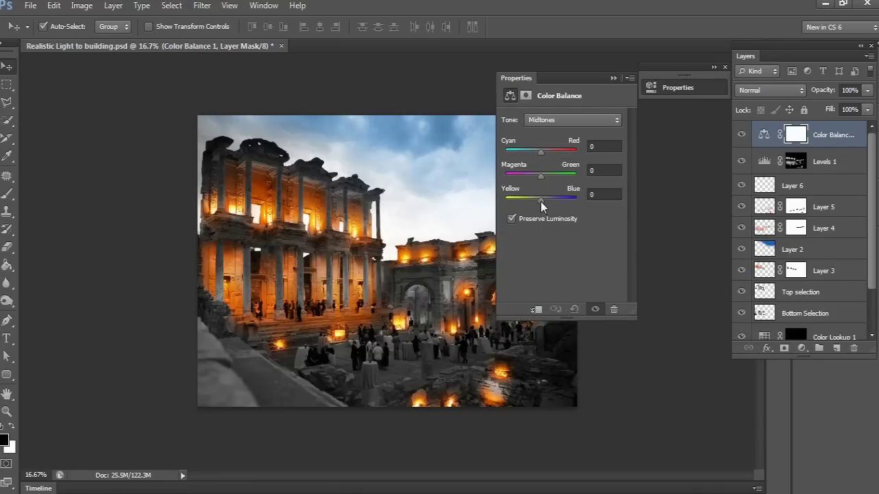
{"action": "left_click_drag", "start_coordinate": [542, 205], "coordinate": [547, 205]}
{"action": "left_click_drag", "start_coordinate": [540, 155], "coordinate": [529, 156]}
{"action": "left_click", "coordinate": [670, 189]}
{"action": "key", "text": "f"}
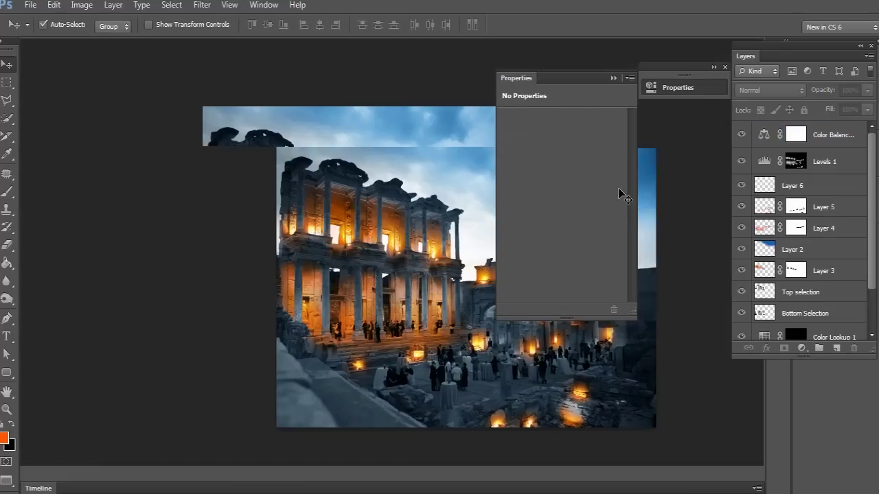
{"action": "key", "text": "f"}
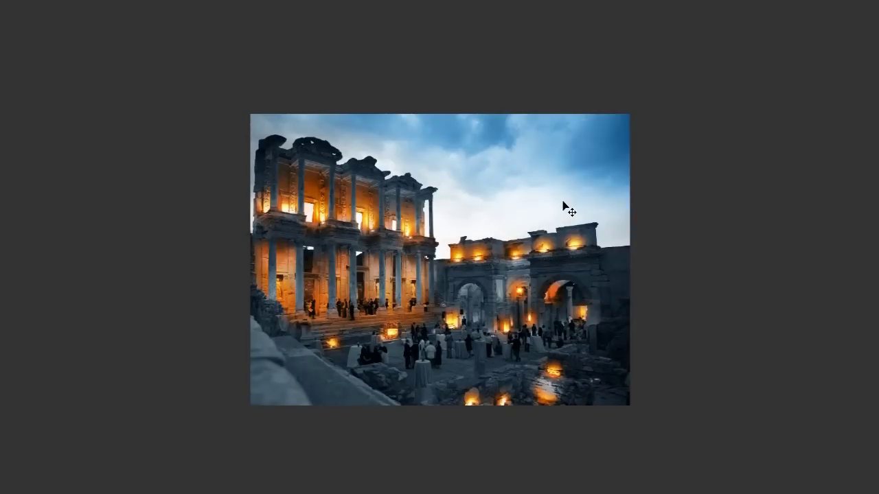
{"action": "key", "text": "ctrl+plus"}
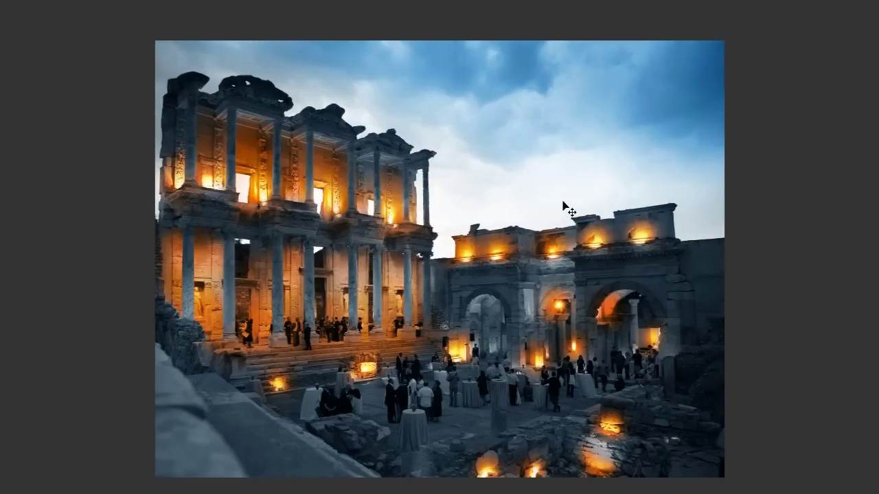